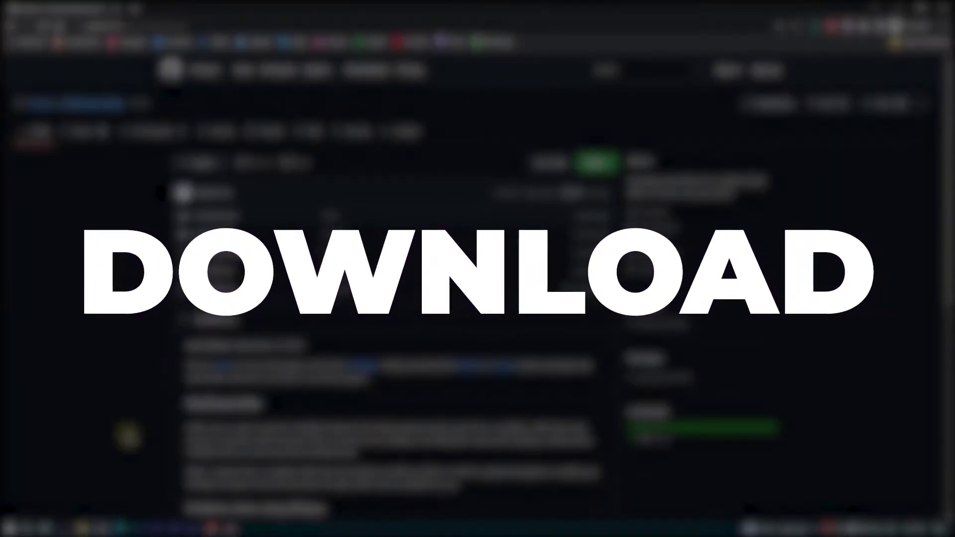
- Download the 64-bit Gw2Launcher executable from the Healix/Gw2Launcher GitHub repository and close the browser
left_click(199, 25)
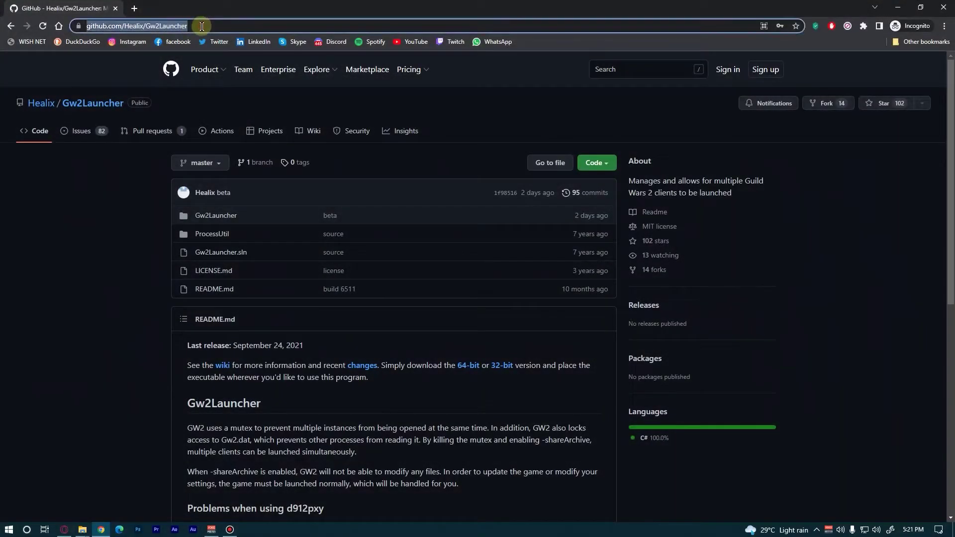
left_click(97, 281)
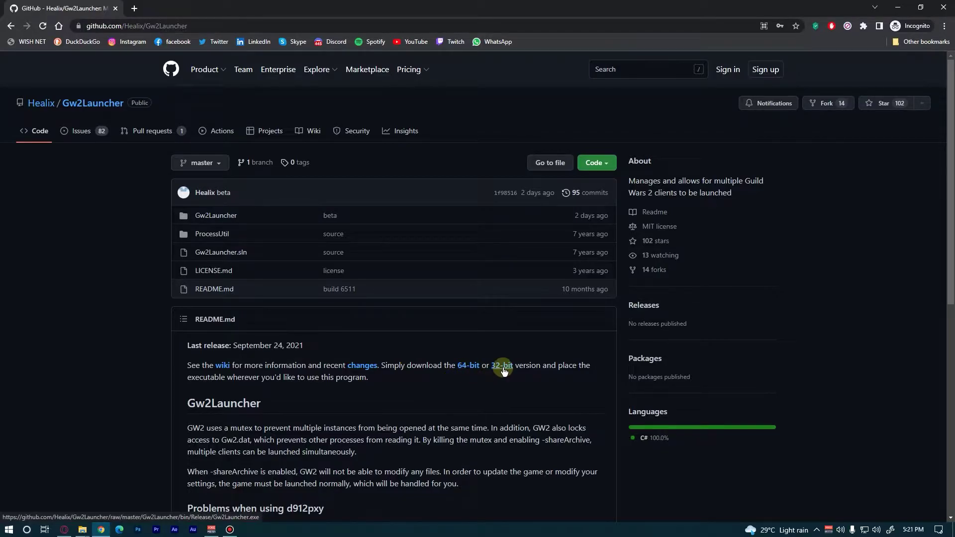
left_click(468, 369)
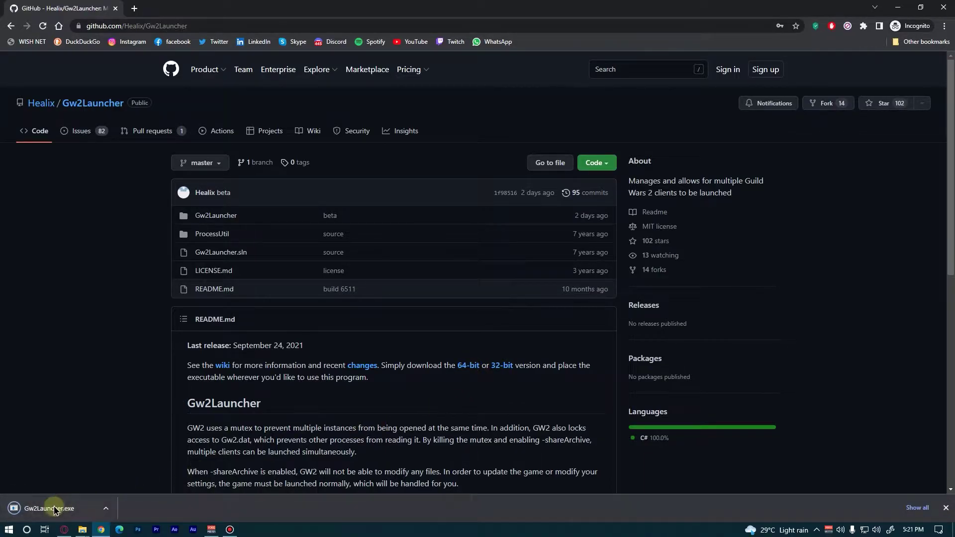
left_click(55, 509)
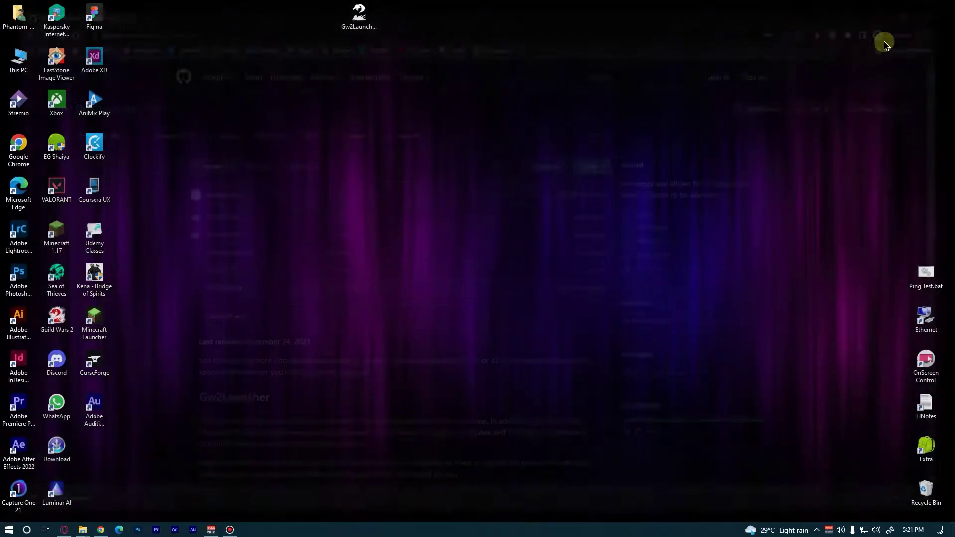
left_click(941, 8)
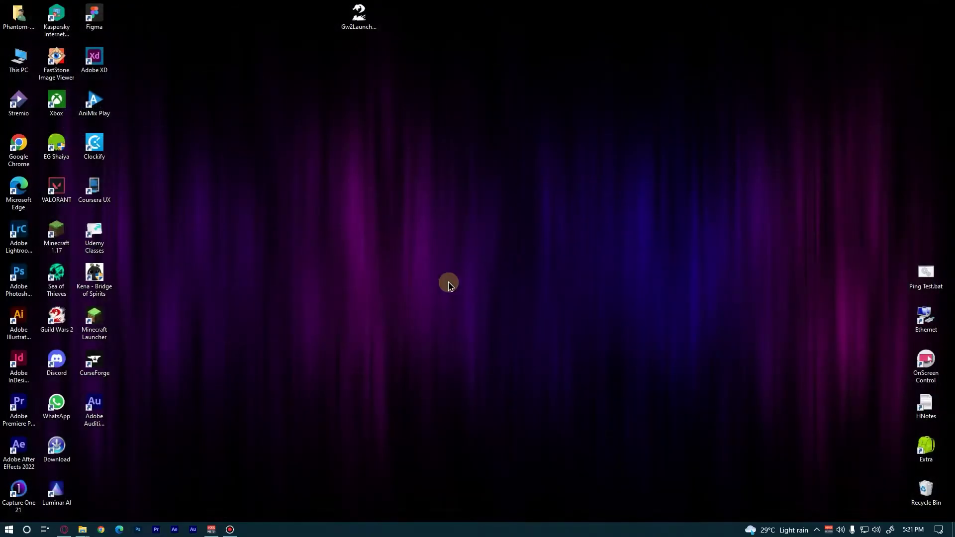
- Run the downloaded Gw2Launcher.exe from the desktop, allowing the unverified publisher, and reposition the launcher window
double_click(360, 18)
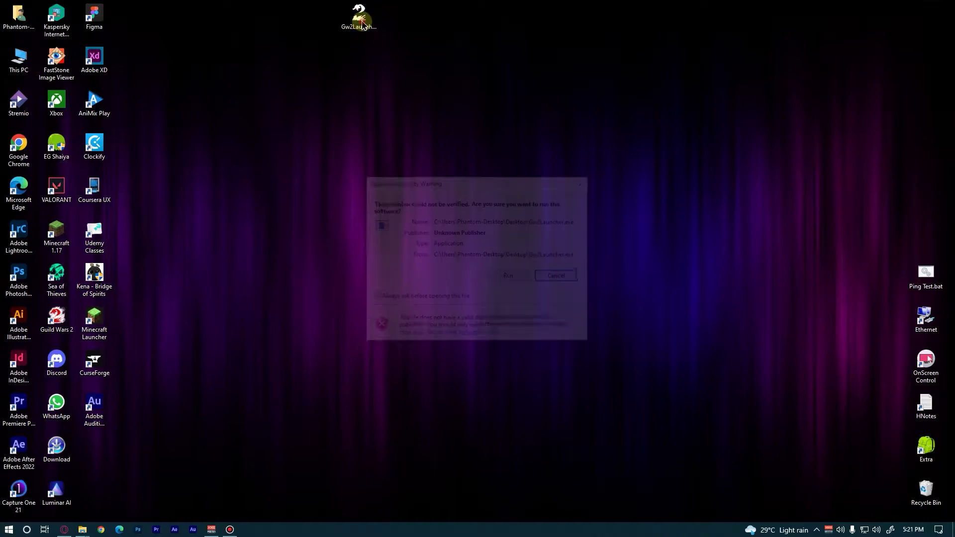
left_click(507, 276)
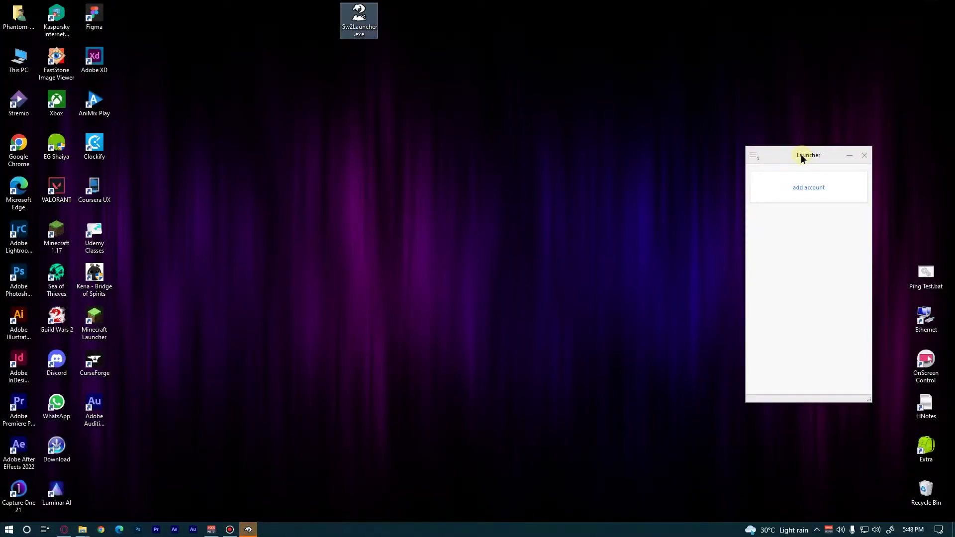
left_click_drag(801, 154, 796, 150)
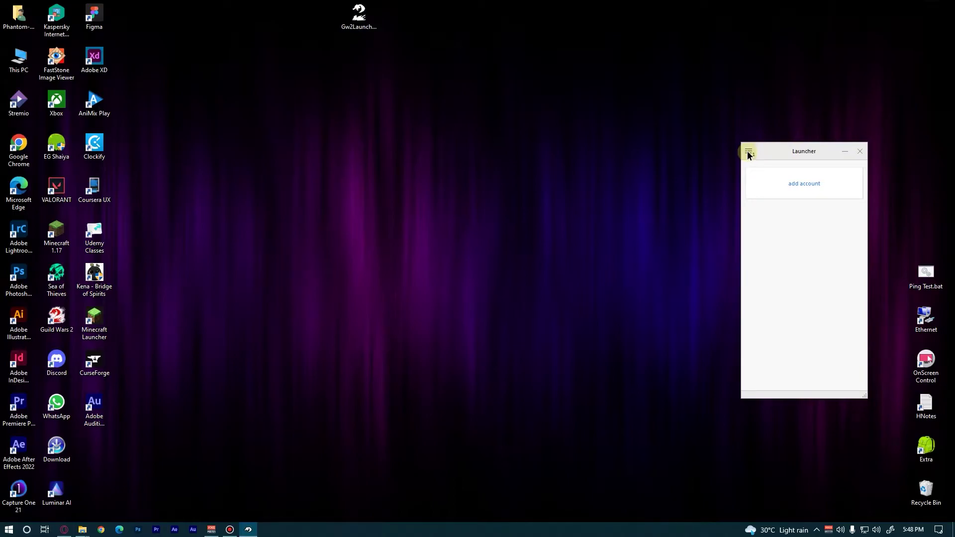
- In the launcher's general launching settings, enable the maximum number of active accounts and set it to 4
left_click(749, 151)
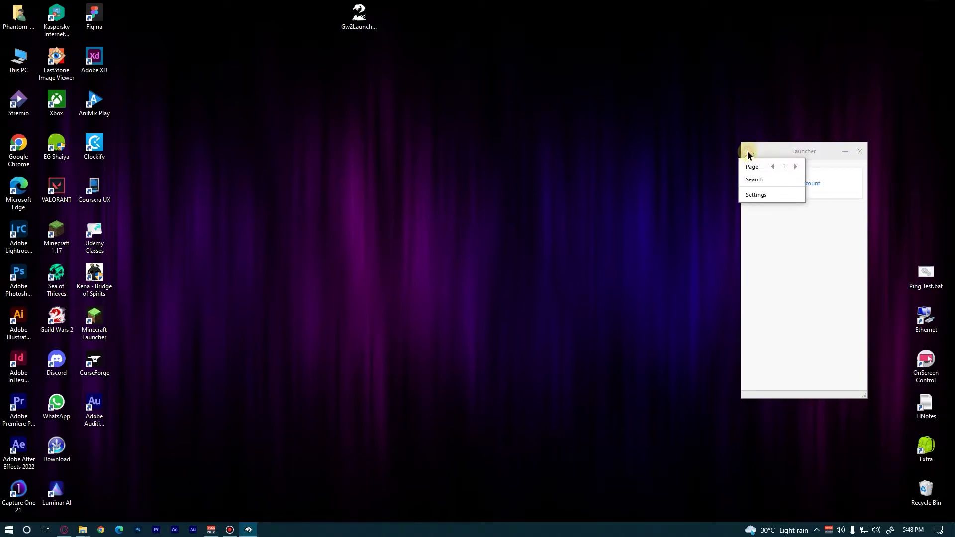
left_click(752, 195)
left_click_drag(603, 50, 355, 40)
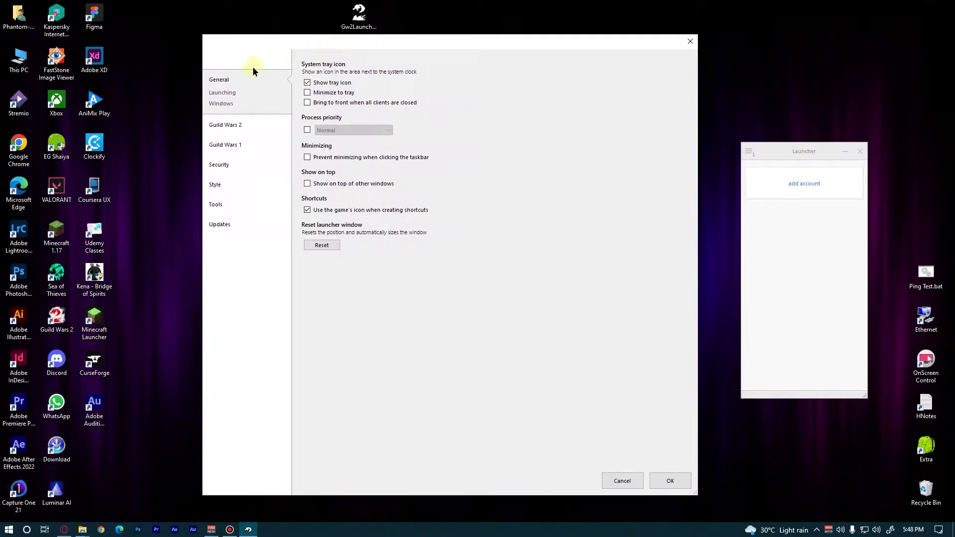
left_click(218, 83)
left_click(230, 97)
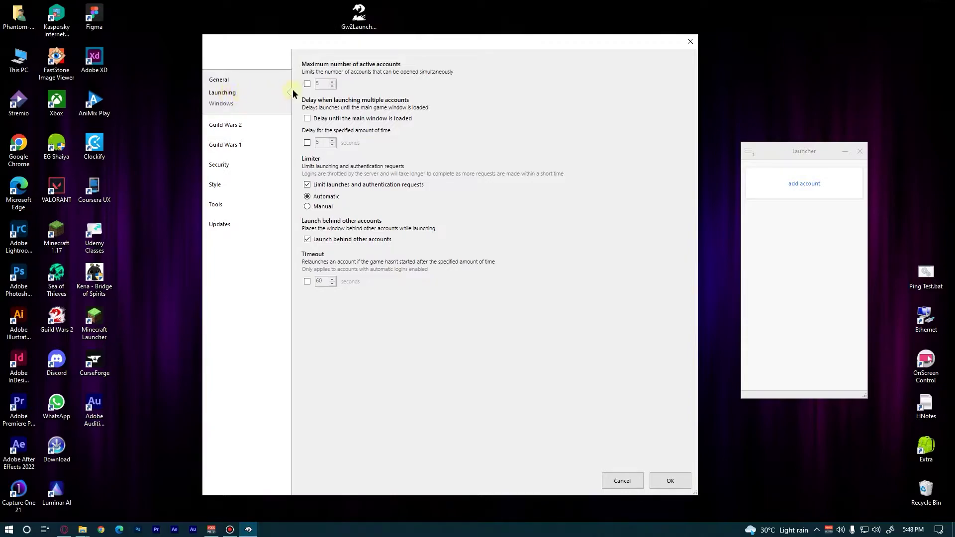
left_click(307, 84)
left_click(321, 83)
double_click(318, 83)
type("4")
- Enable the custom window caption in the Windows settings and insert the %accountid% variable
left_click(224, 104)
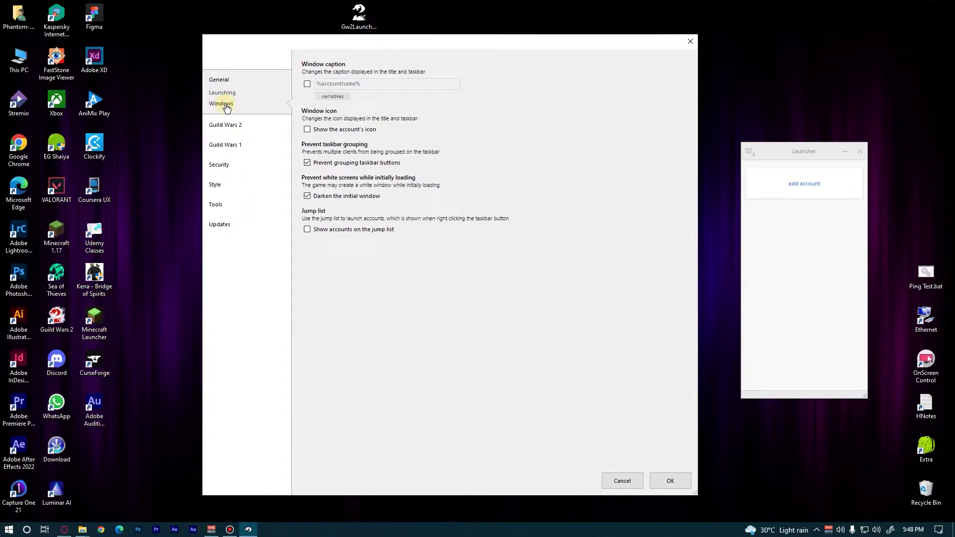
left_click(307, 84)
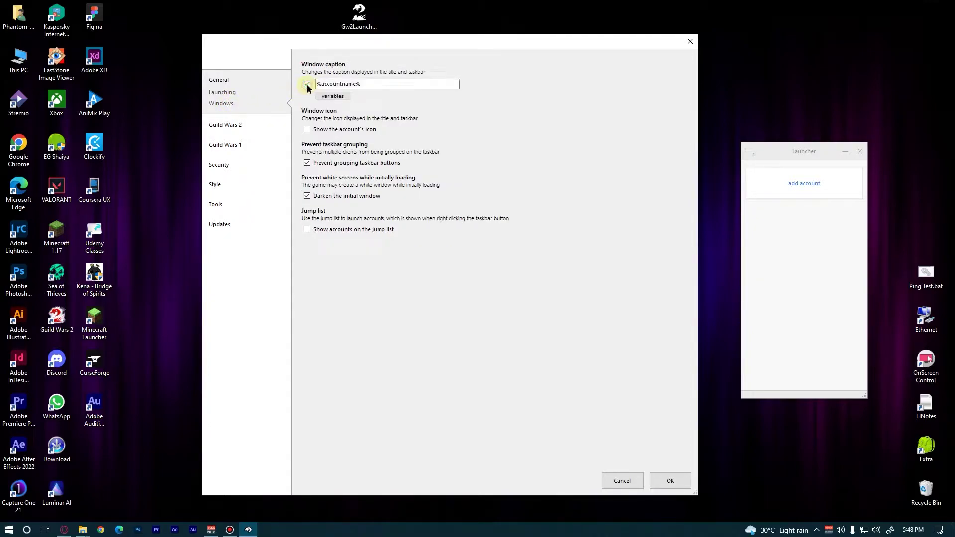
left_click(329, 99)
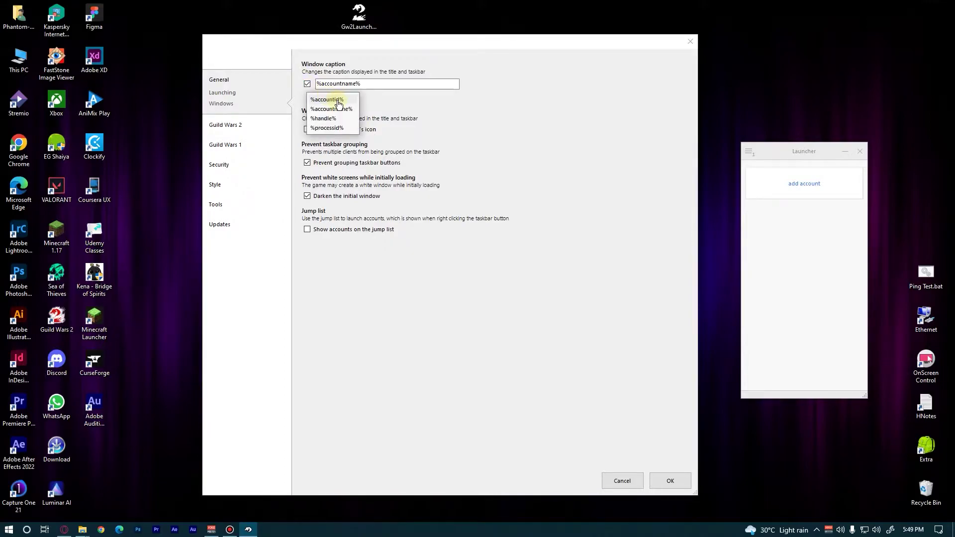
left_click(338, 101)
- Add the -maploadinfo argument to the Guild Wars 2 launch options for all accounts and mute all sound
left_click(230, 125)
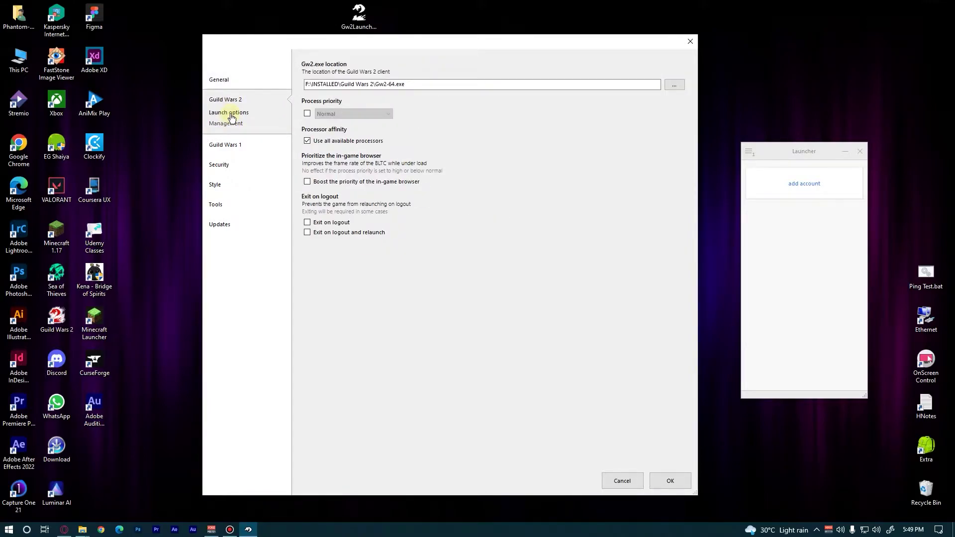
left_click(231, 113)
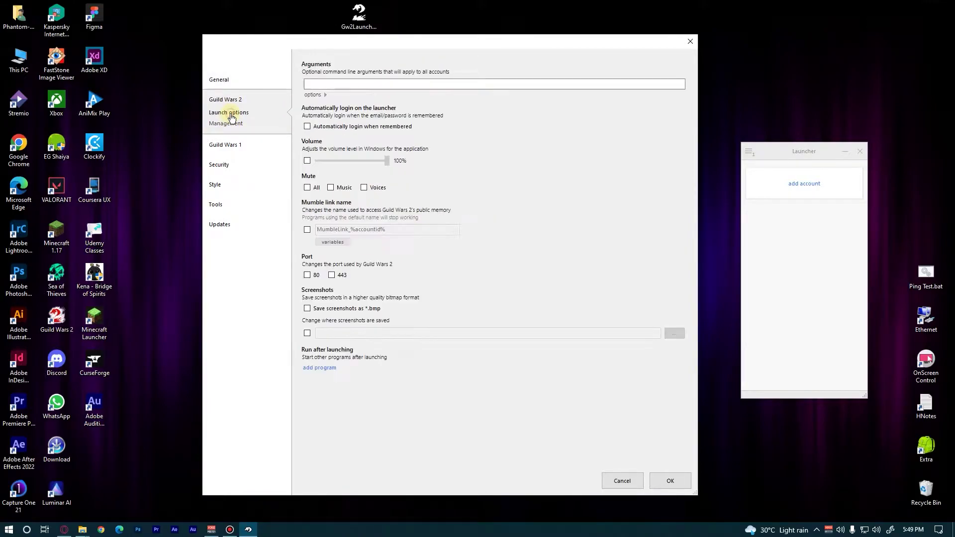
left_click(325, 94)
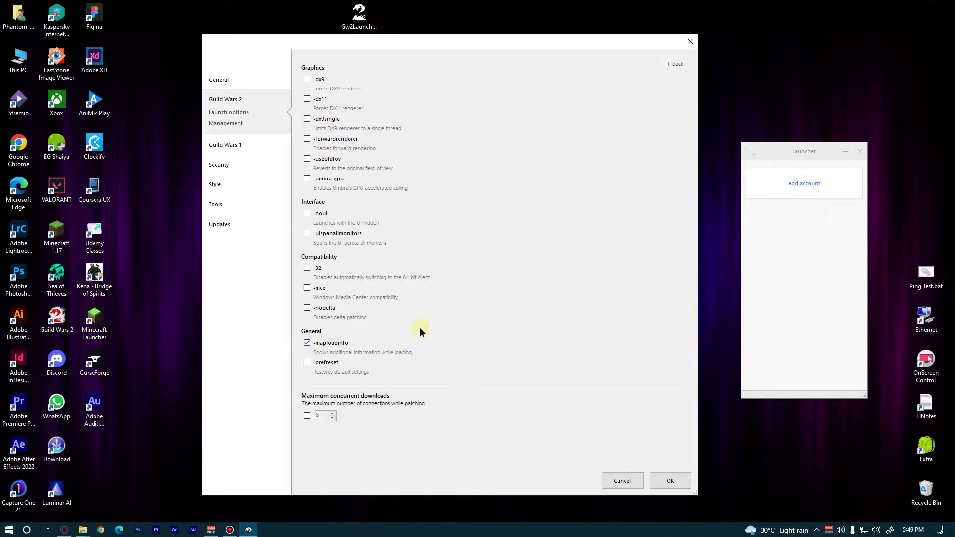
left_click(671, 68)
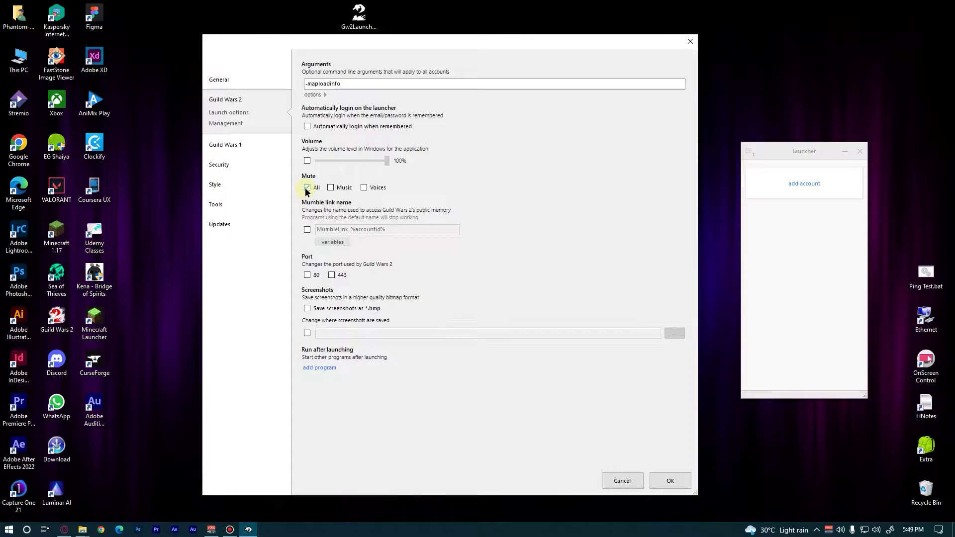
- Turn on checking for Guild Wars 2 updates before launching and save the launcher settings
left_click(216, 228)
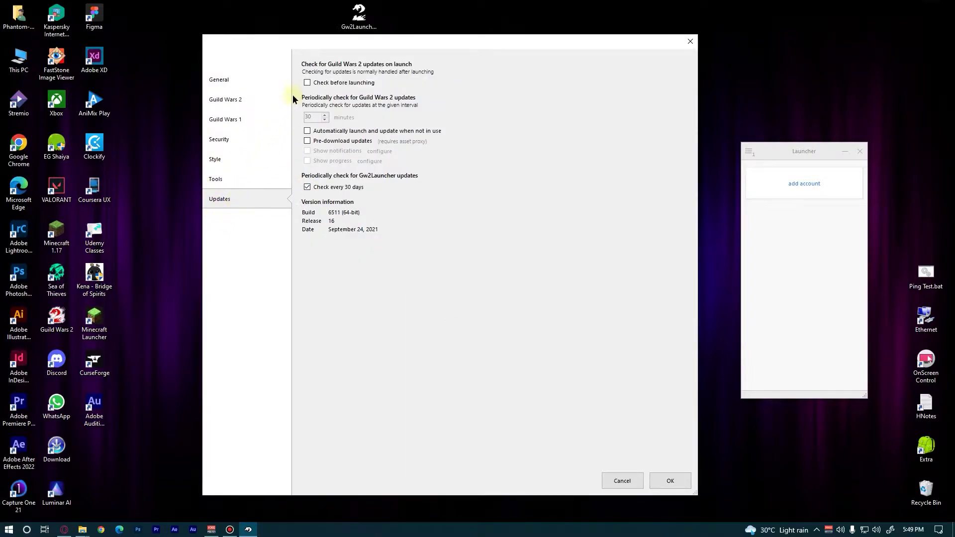
left_click(306, 82)
left_click(670, 480)
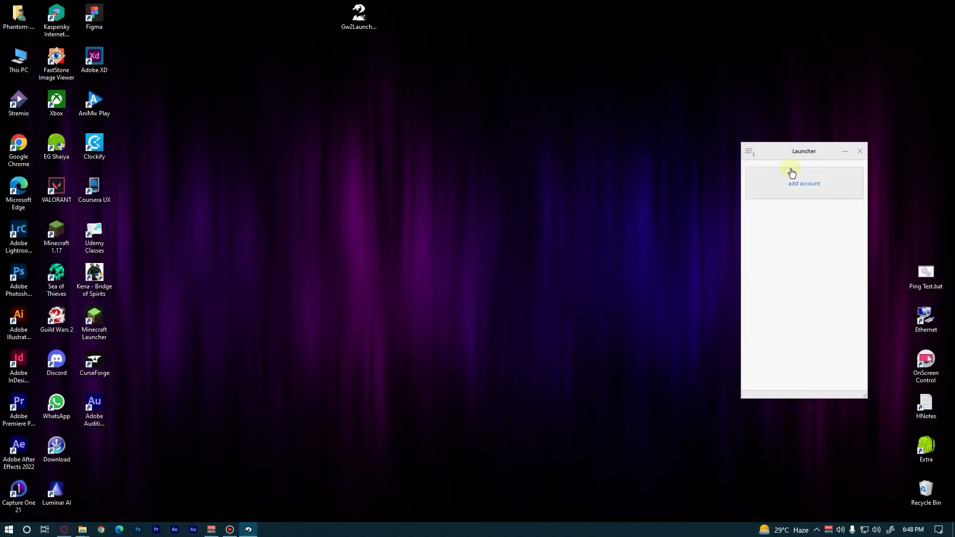
- Start adding a new account and enter its display name
left_click(791, 193)
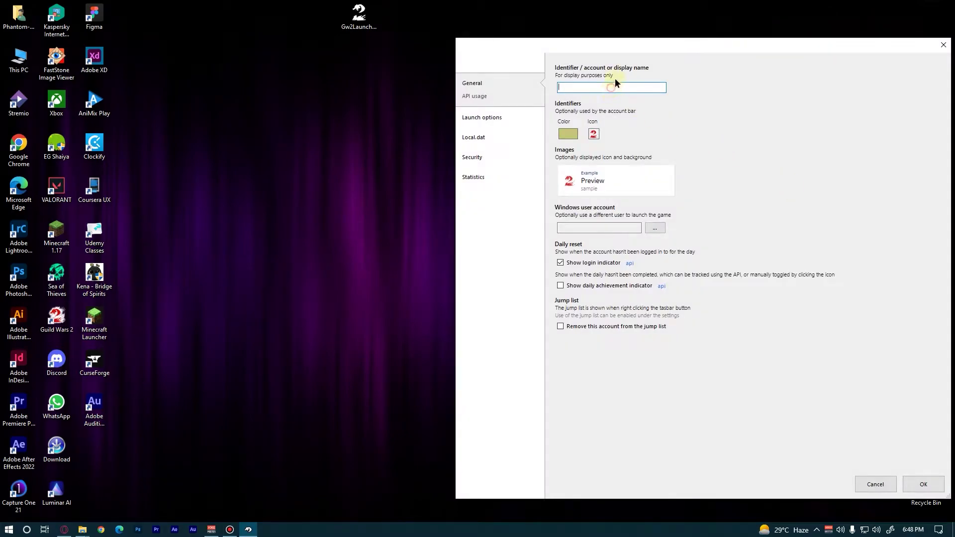
left_click_drag(619, 43, 373, 25)
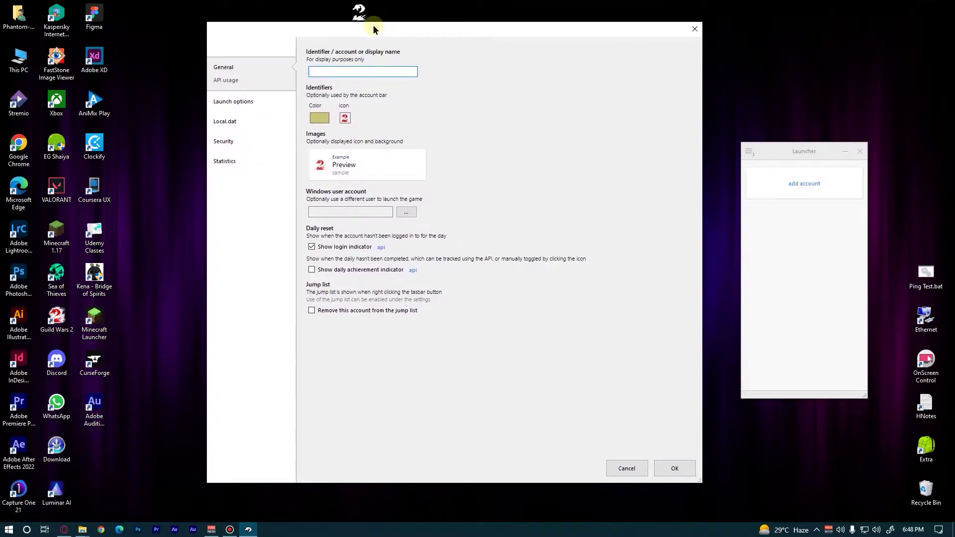
type("Phantomn")
- Enable windowed mode, automatic email/password login and automatic play after logging in for the new account
left_click(231, 103)
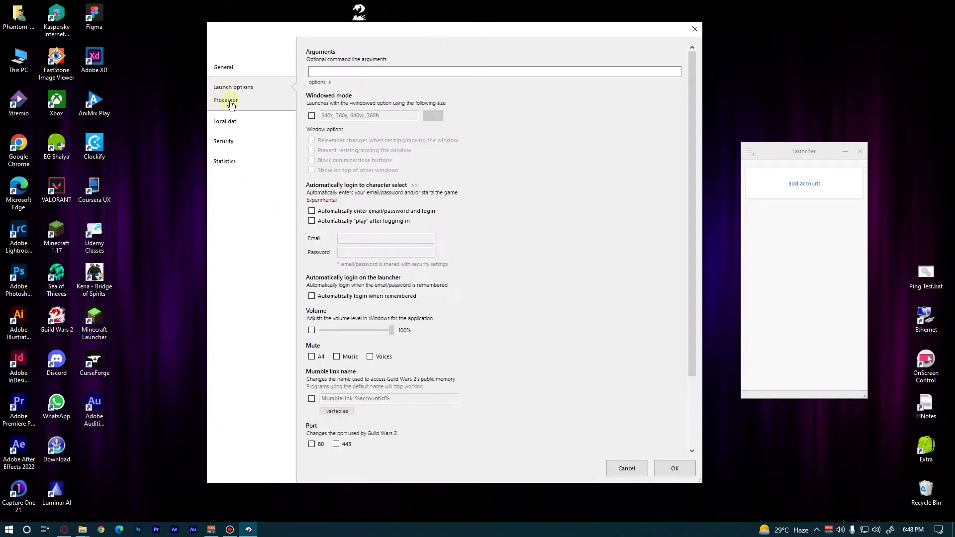
left_click(312, 116)
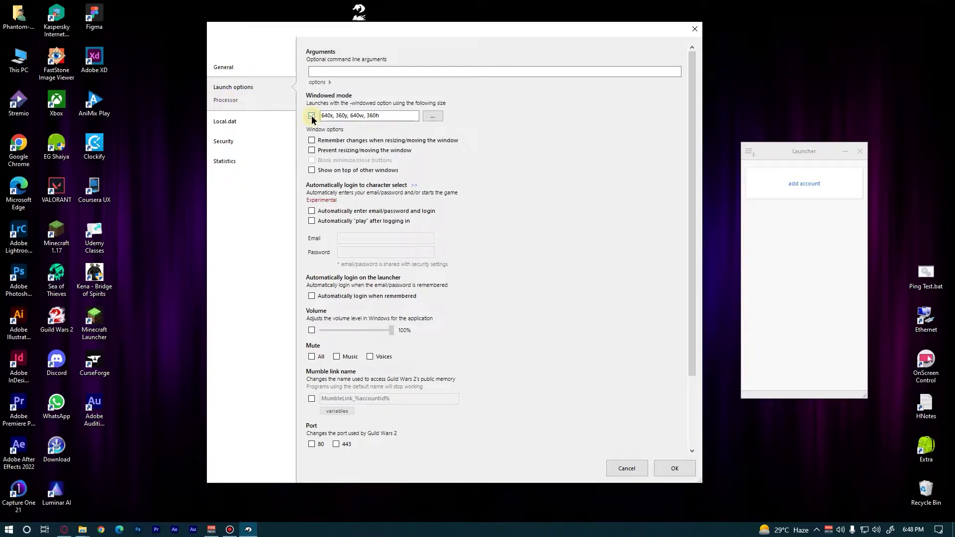
left_click(312, 211)
left_click(312, 222)
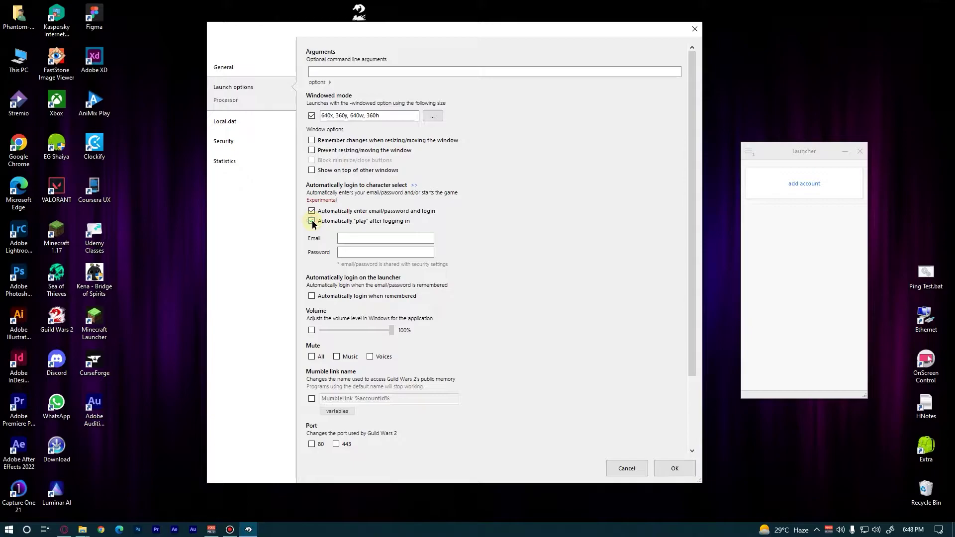
- Open the account's window placement editor and show the 2-column, 2-row template on Screen 1, keeping the Hold Shift/Ctrl/Alt snapping option on
left_click(432, 117)
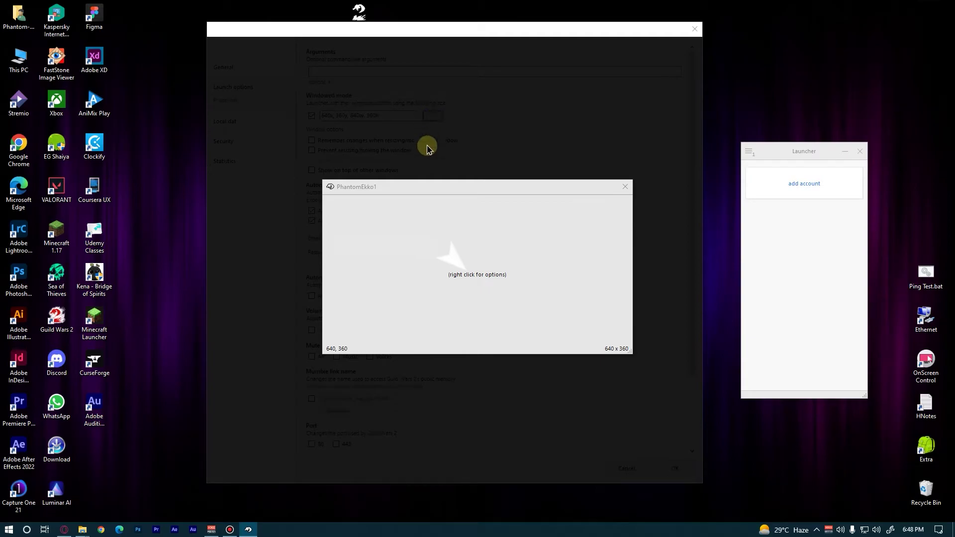
left_click_drag(421, 191, 405, 180)
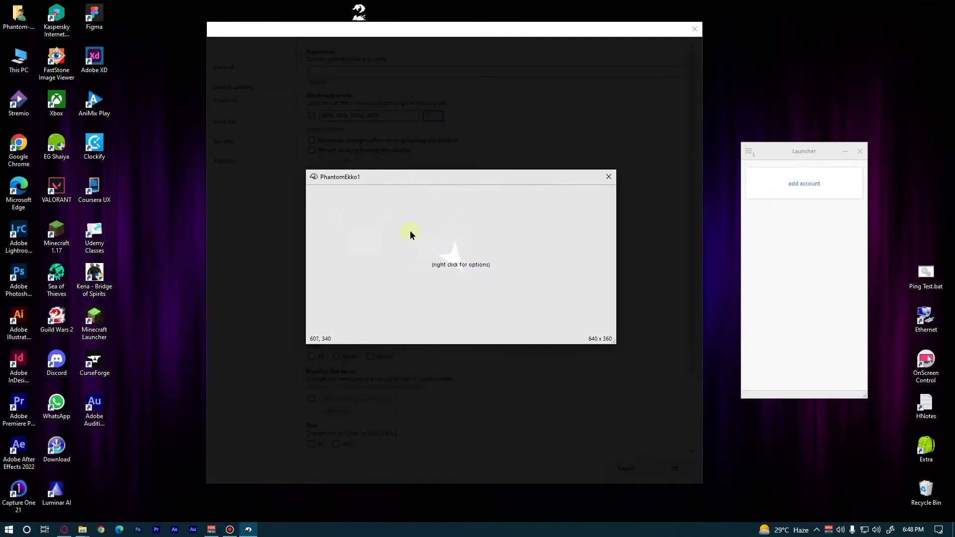
right_click(438, 274)
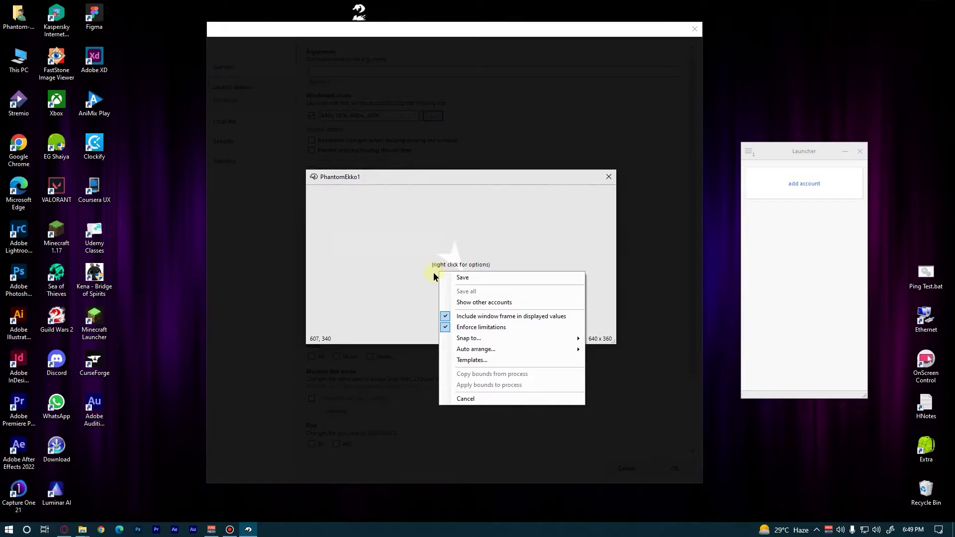
left_click(472, 360)
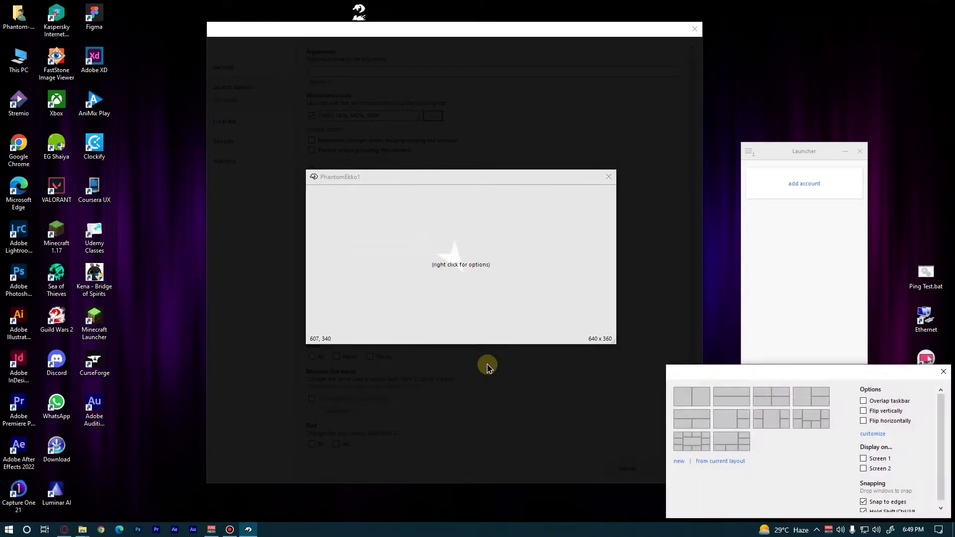
left_click(762, 403)
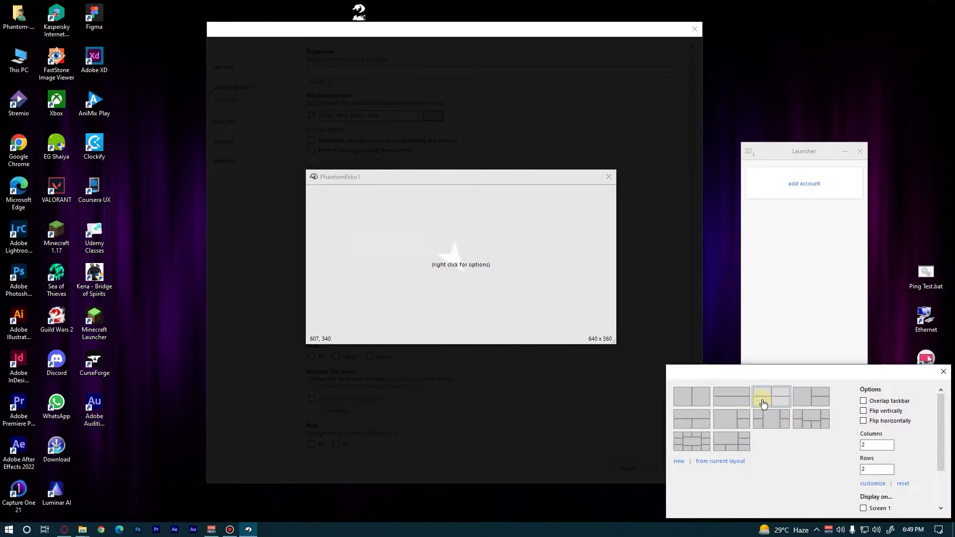
scroll(913, 439, "down", 2)
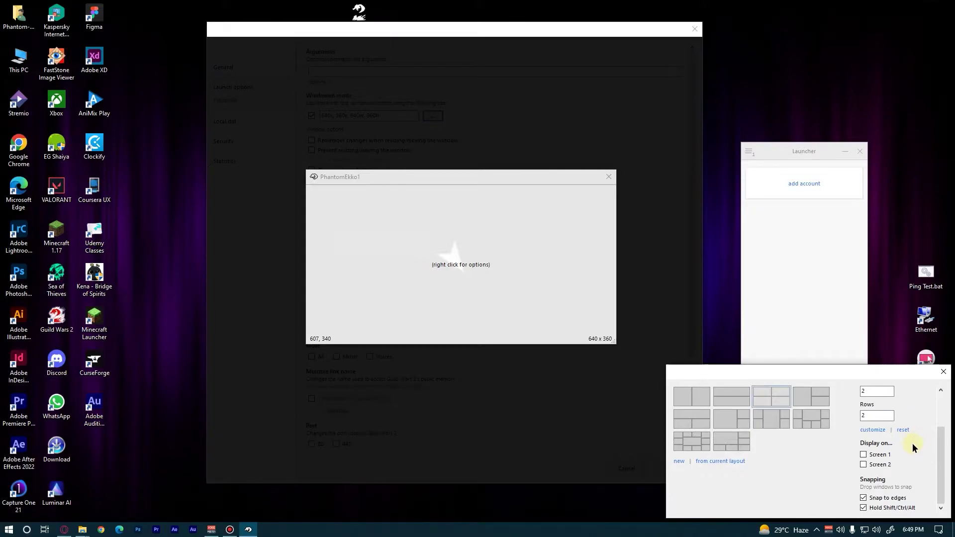
left_click(864, 455)
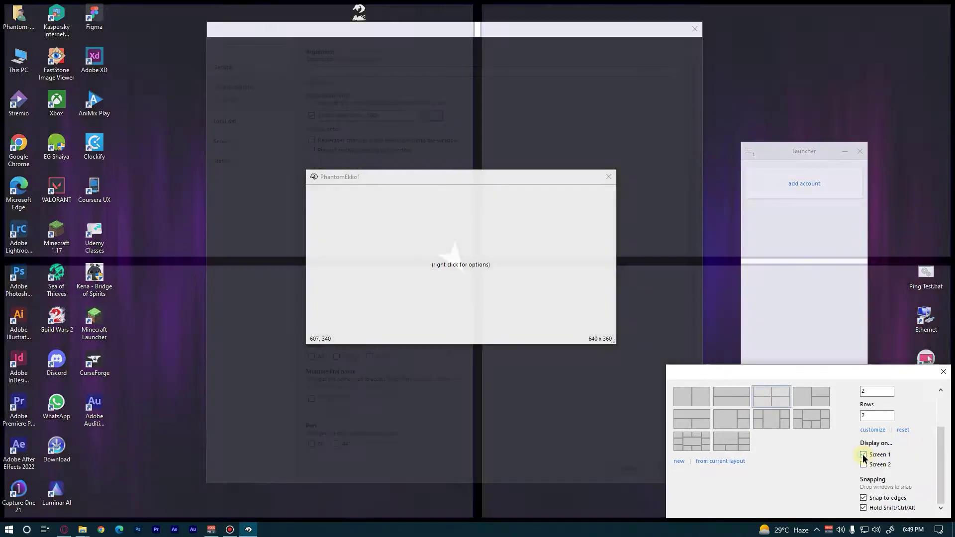
left_click(863, 507)
left_click(863, 508)
- Snap the account's game window into the upper-left cell of the template at 974 x 532 and save the placement
left_click_drag(485, 232, 238, 105)
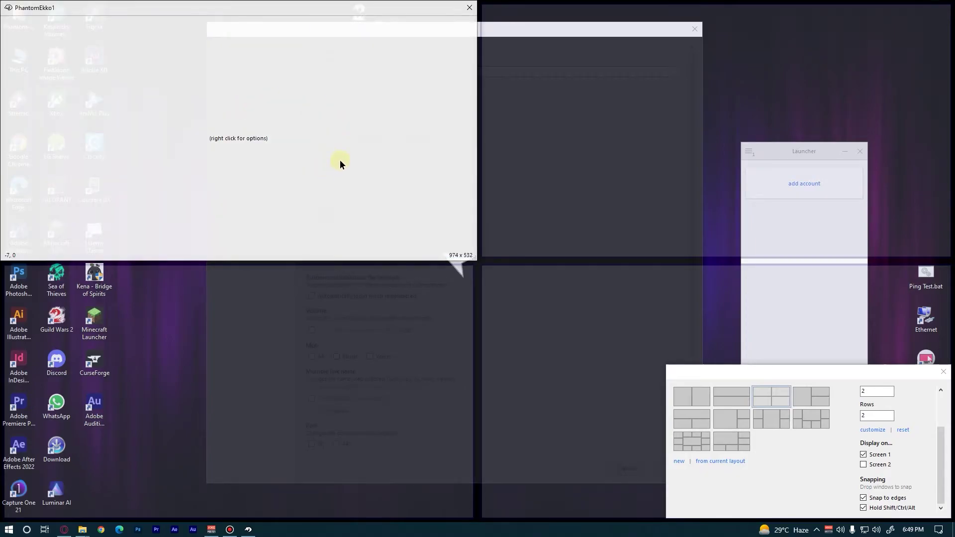
right_click(309, 115)
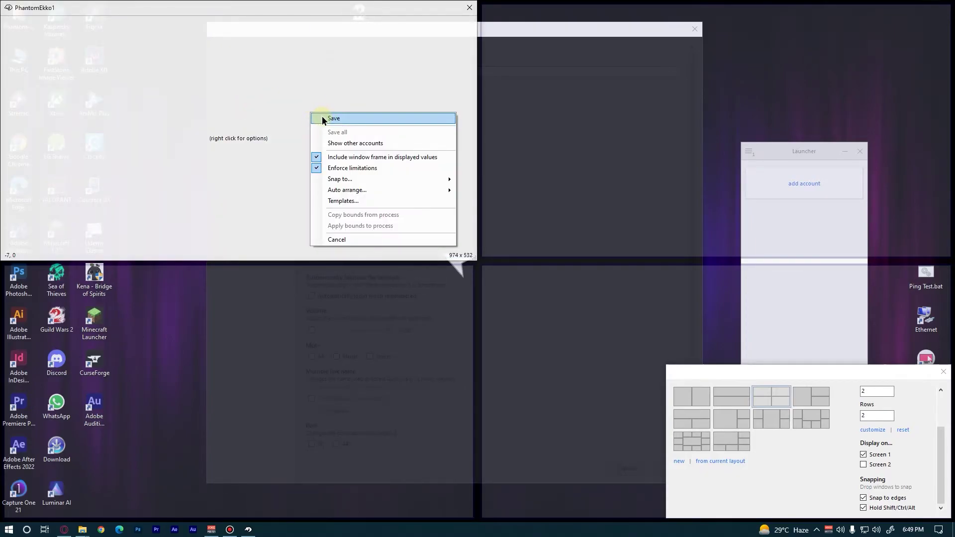
left_click(322, 118)
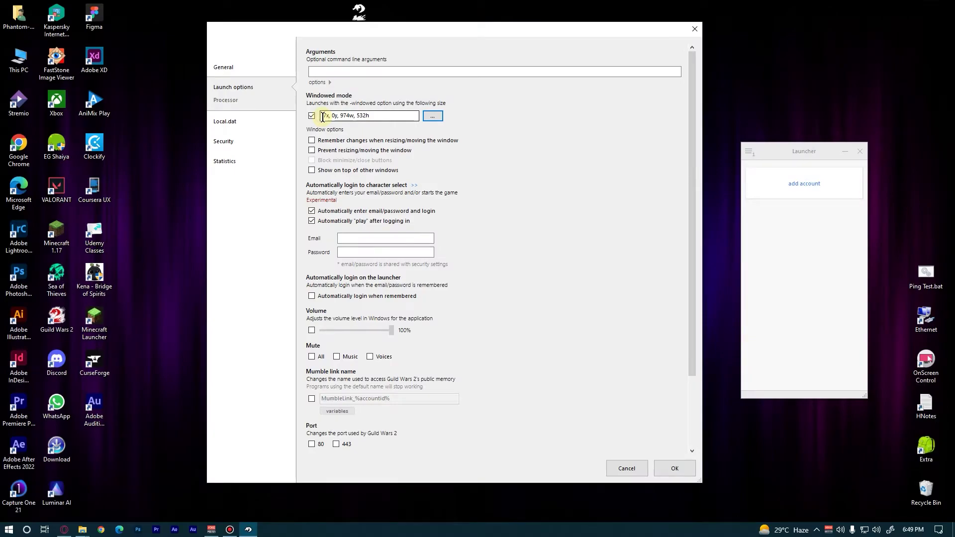
- Enter the first account's email and password for automatic login
left_click(363, 239)
key("ctrl+v")
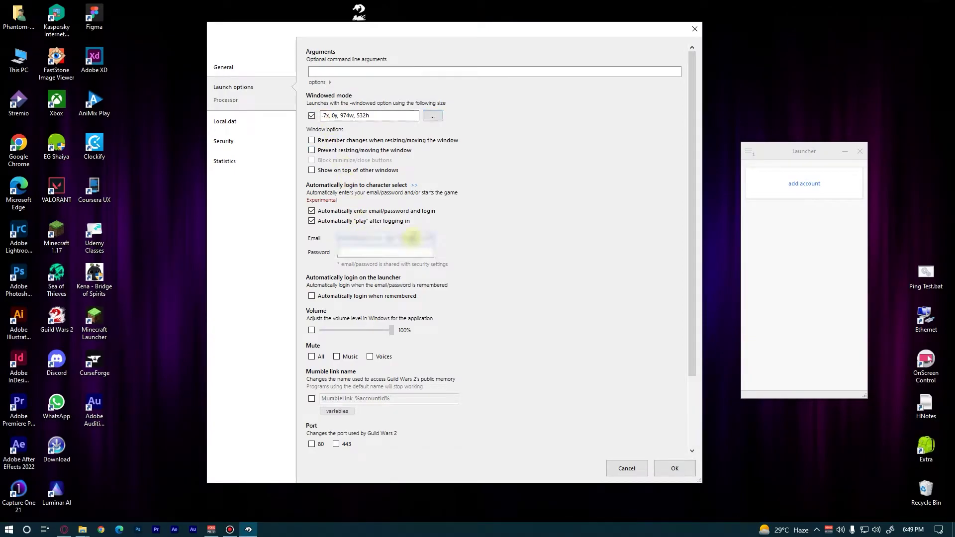
left_click(390, 252)
key("ctrl+v")
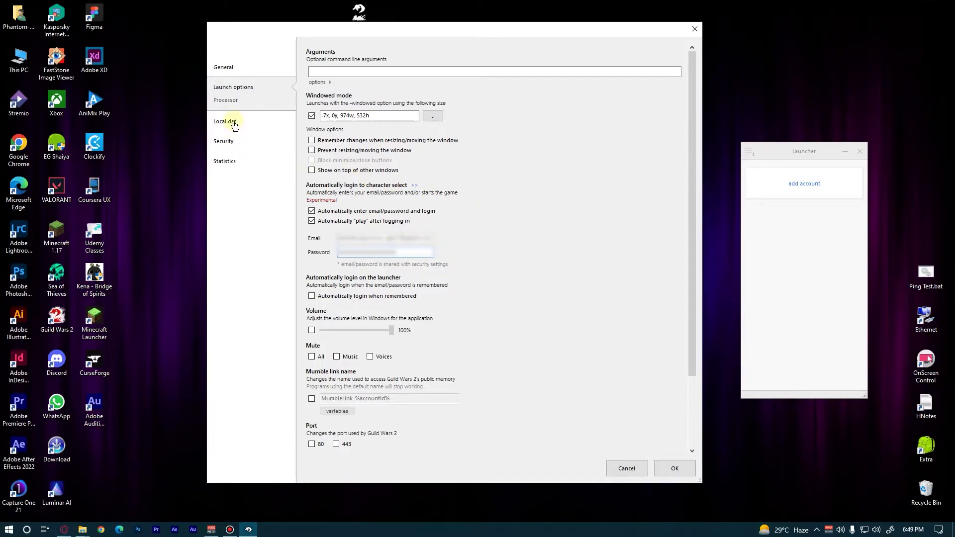
- Set the first account's graphics resolution to Windowed and its frame limiter to 30
left_click(235, 125)
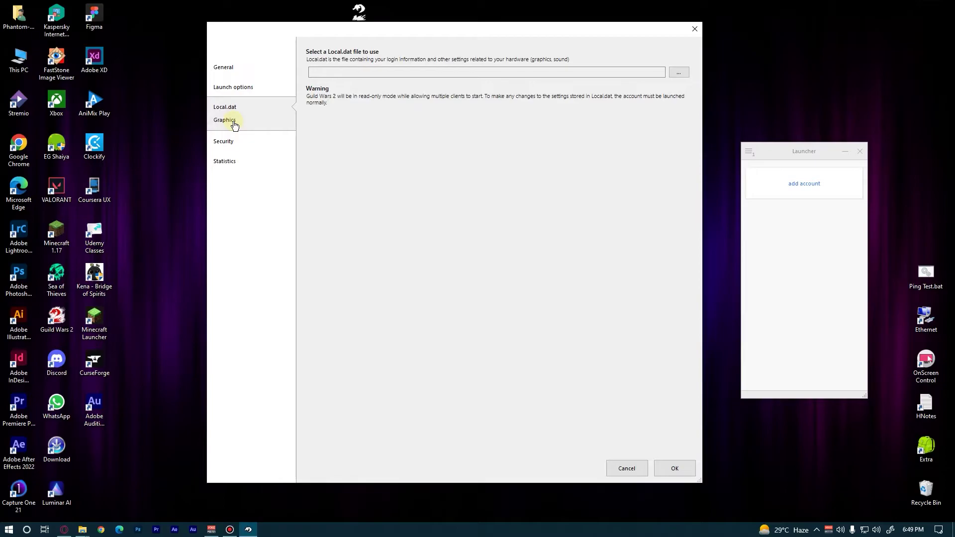
left_click(230, 125)
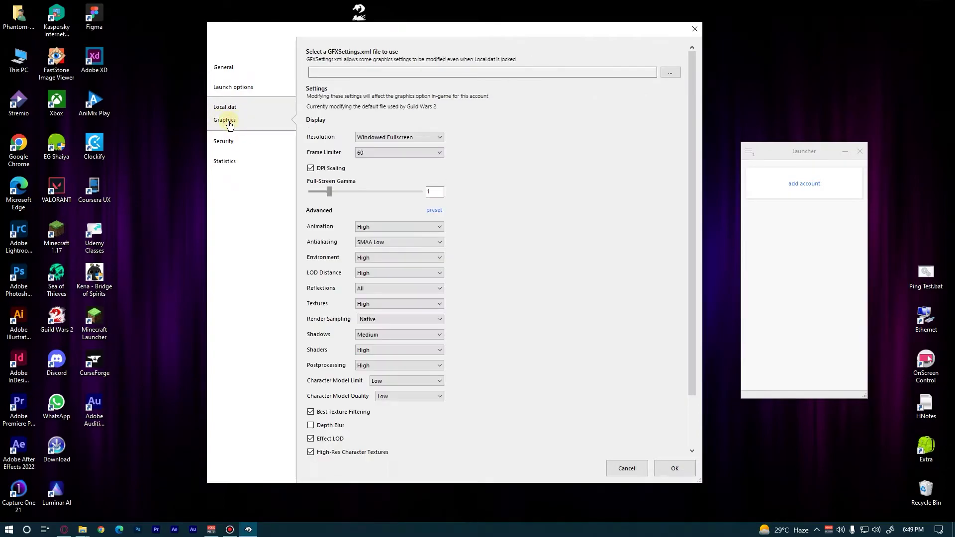
left_click(422, 132)
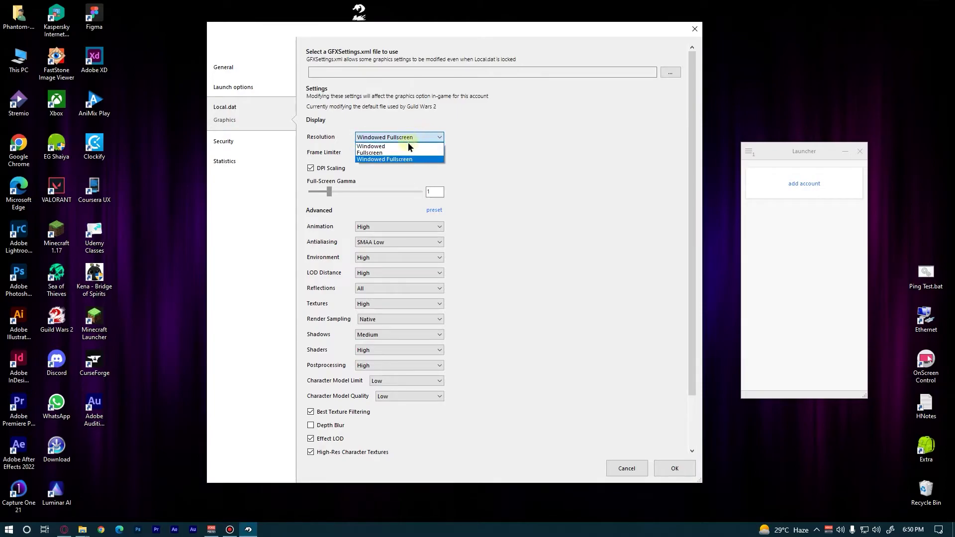
left_click(403, 145)
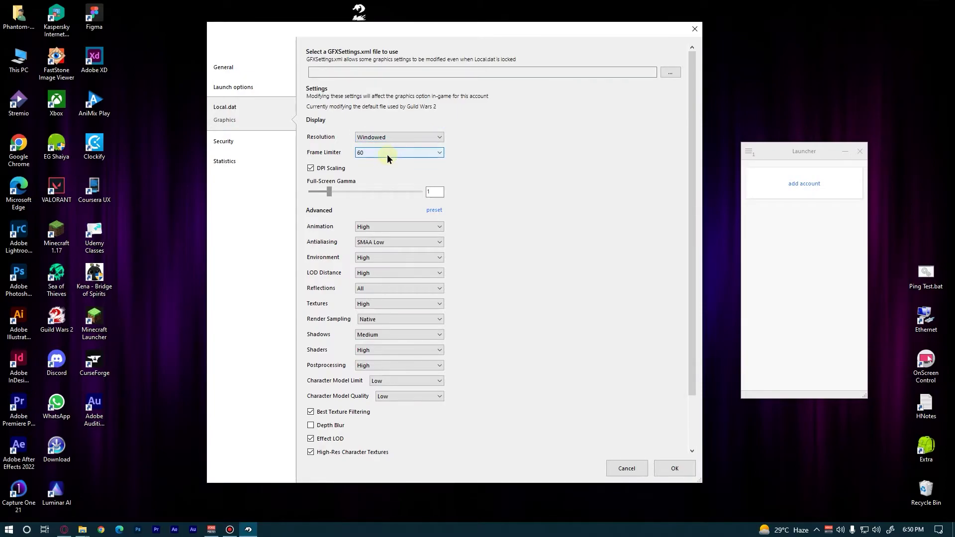
left_click(387, 154)
left_click(366, 175)
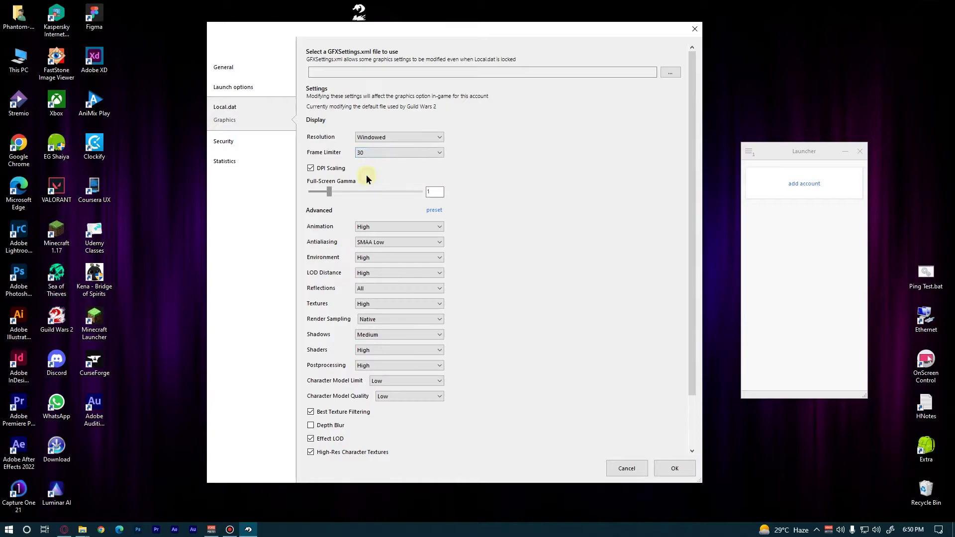
- Apply the Lowest graphics preset and save the account, creating new Local.dat and GFXSettings.xml files
left_click(438, 213)
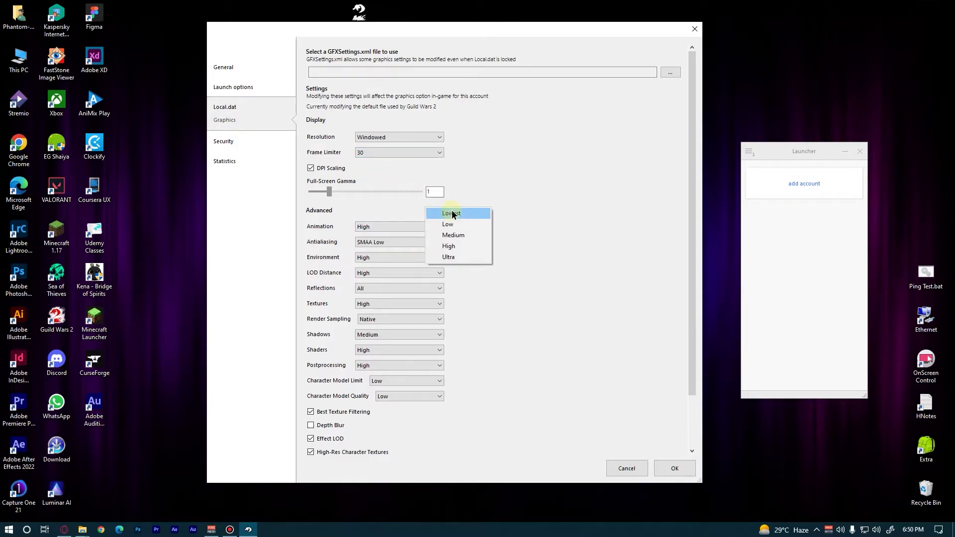
left_click(452, 213)
scroll(482, 239, "down", 2)
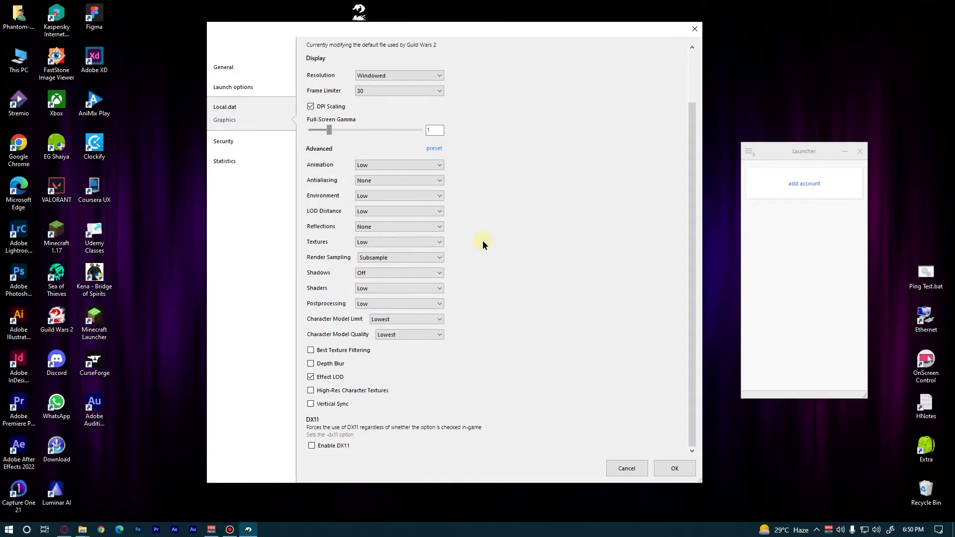
left_click(660, 462)
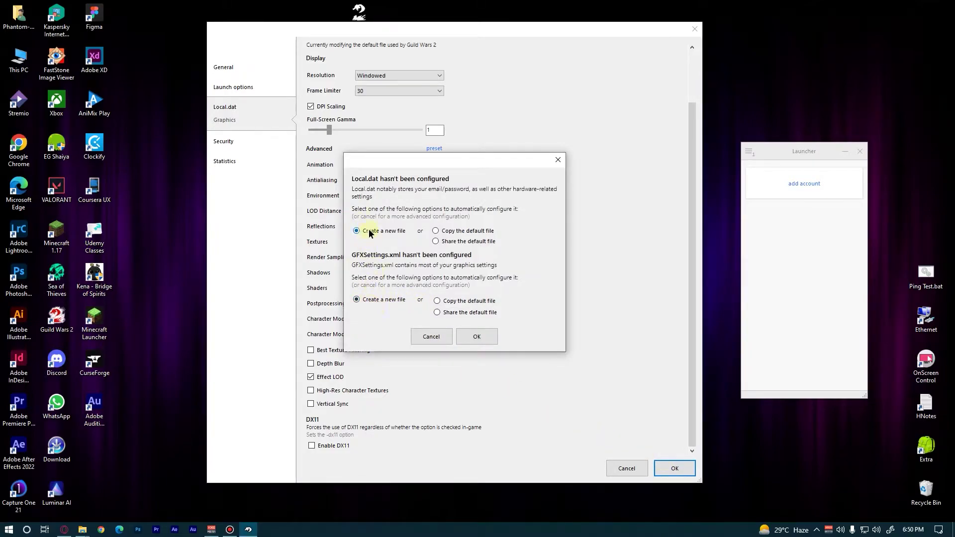
left_click(475, 339)
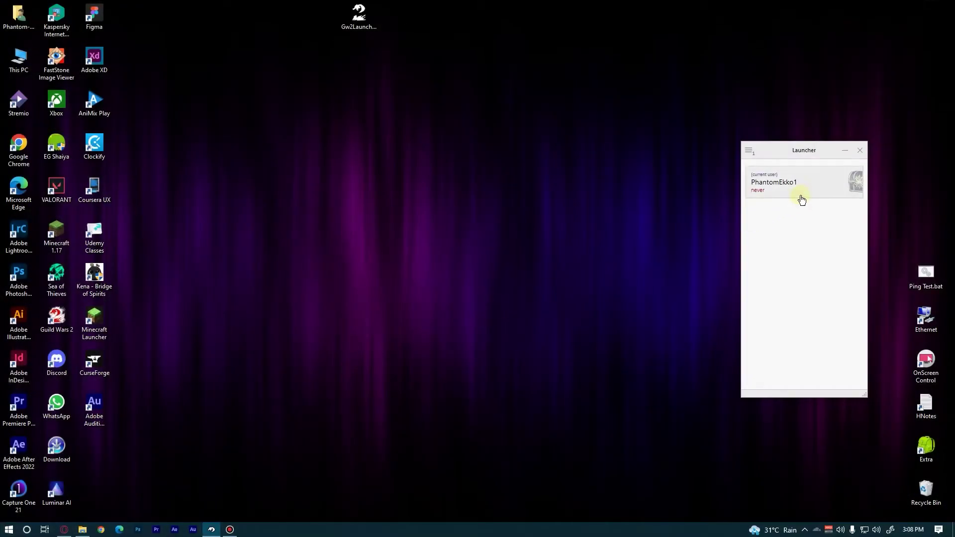
- Clone the PhantomEkko1 account as PhantomEkko2, sharing Local.dat and GFXSettings.xml
right_click(824, 185)
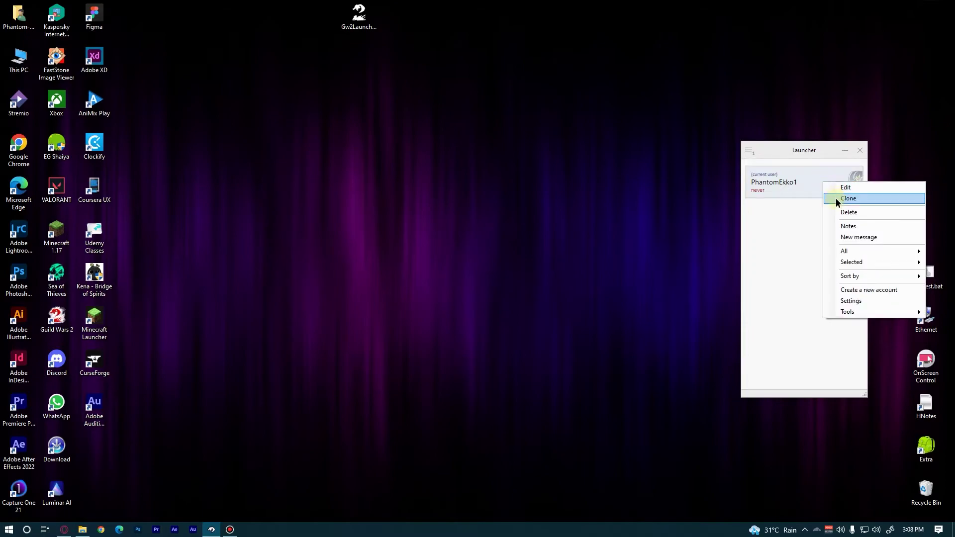
left_click(835, 197)
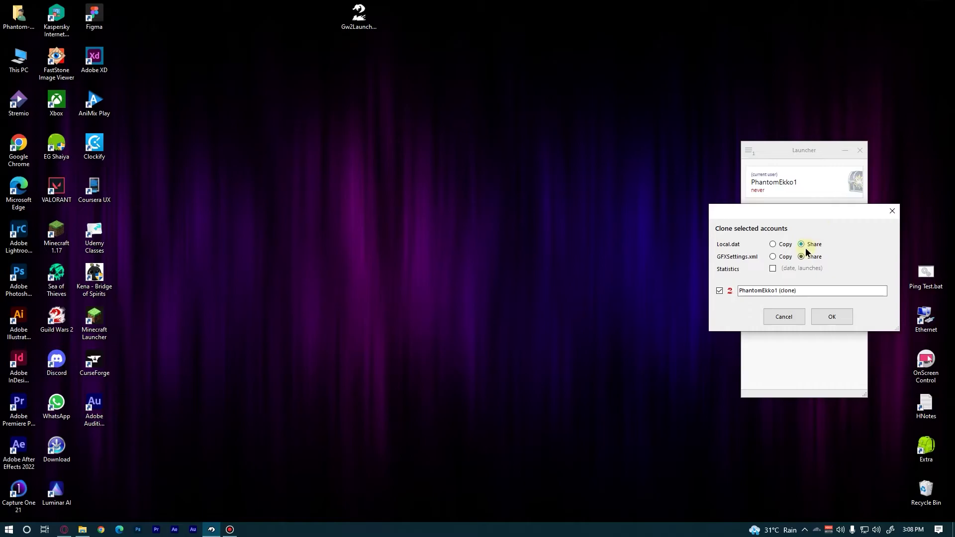
left_click_drag(800, 291, 777, 291)
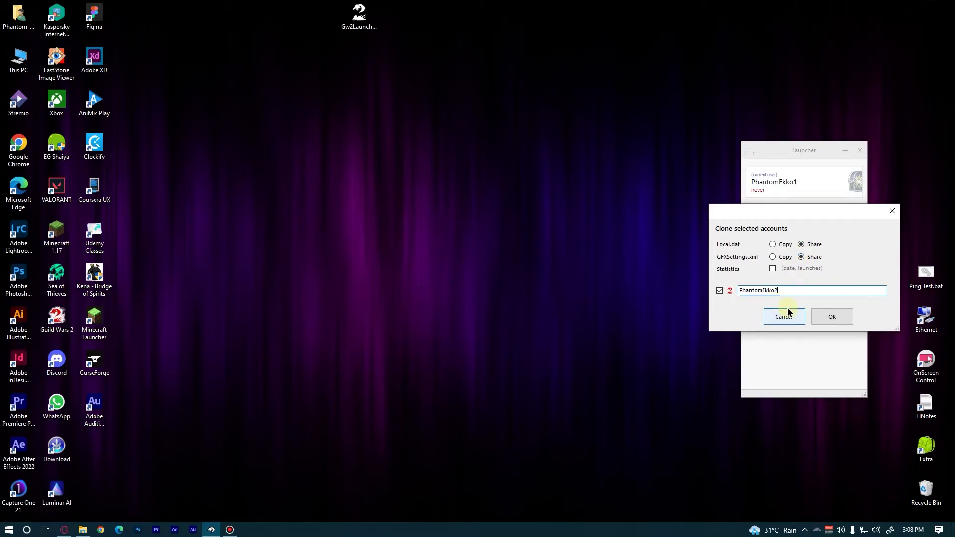
left_click(816, 317)
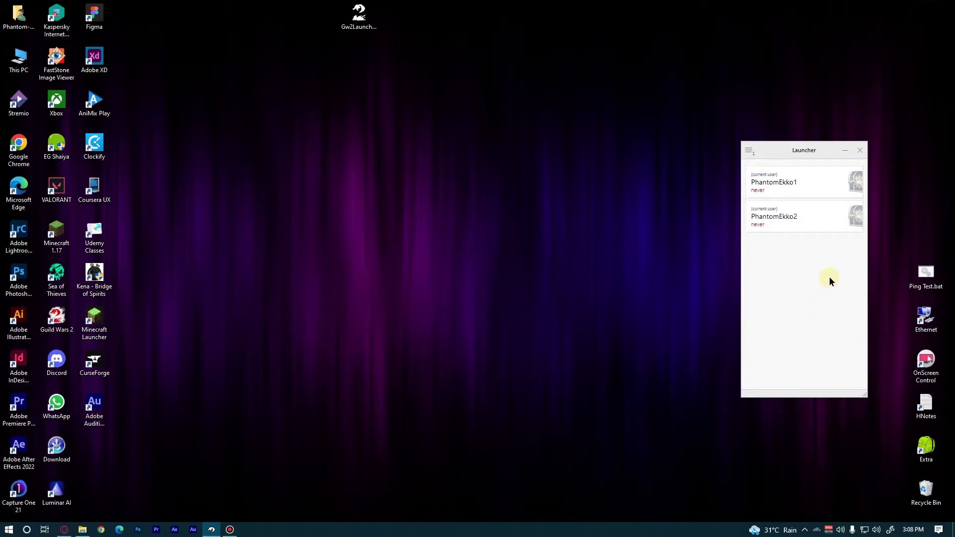
- Clone the PhantomEkko1 account again as PhantomEkko3, sharing Local.dat and GFXSettings.xml
right_click(808, 183)
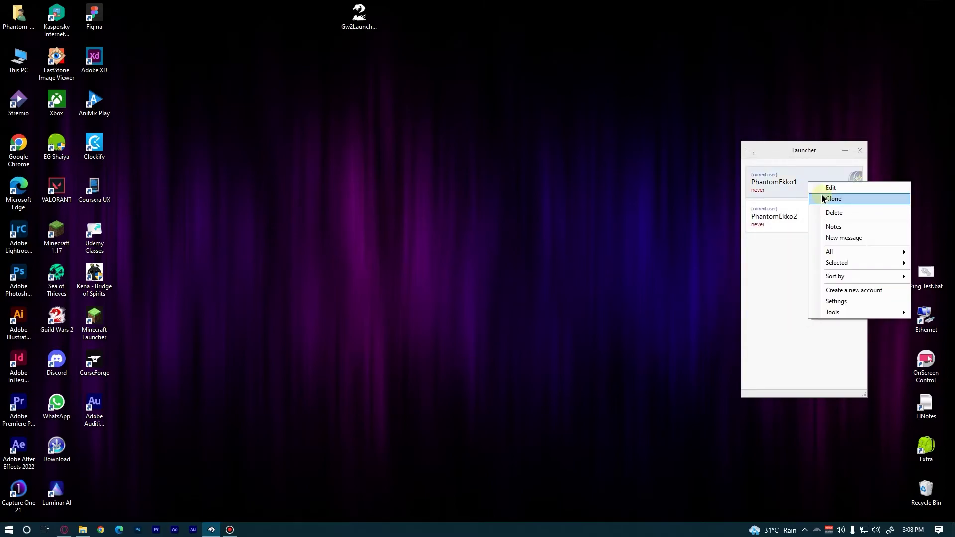
left_click(822, 198)
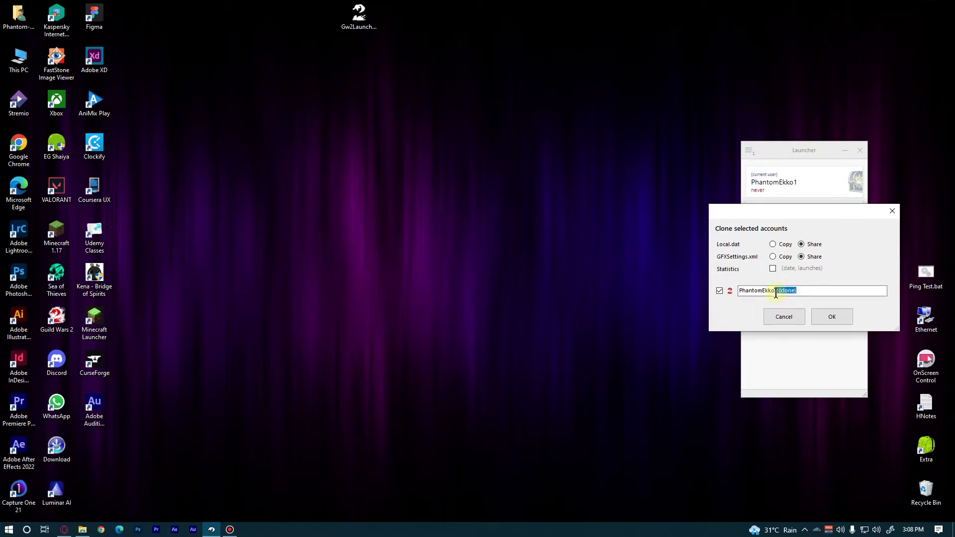
type("3")
left_click(830, 316)
- Create a third clone of PhantomEkko1 named PhantomEkko4, sharing Local.dat and GFXSettings.xml
right_click(802, 190)
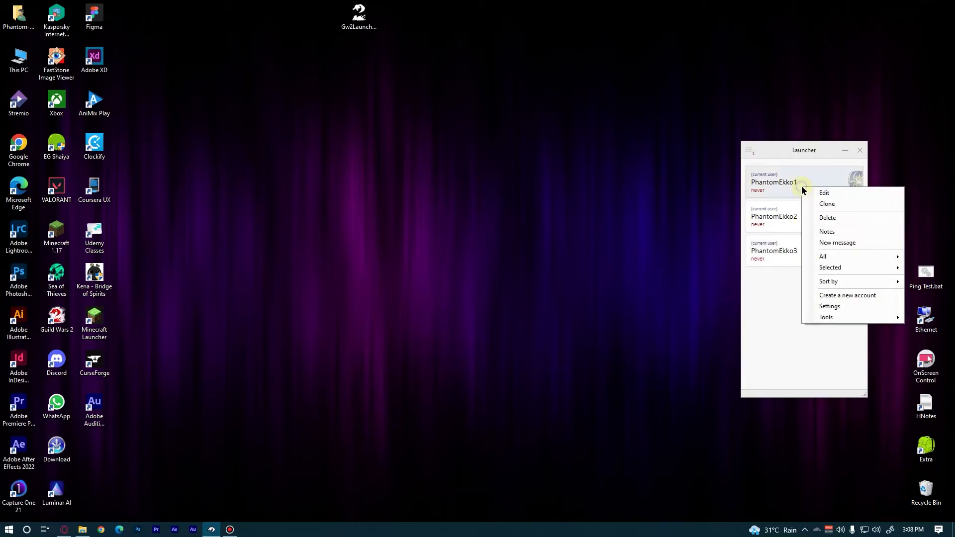
left_click(826, 204)
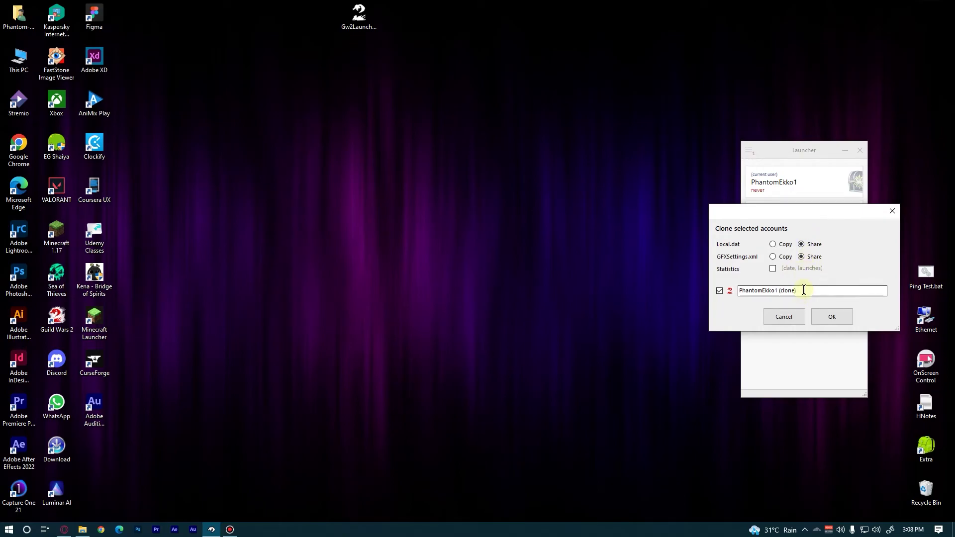
left_click(820, 317)
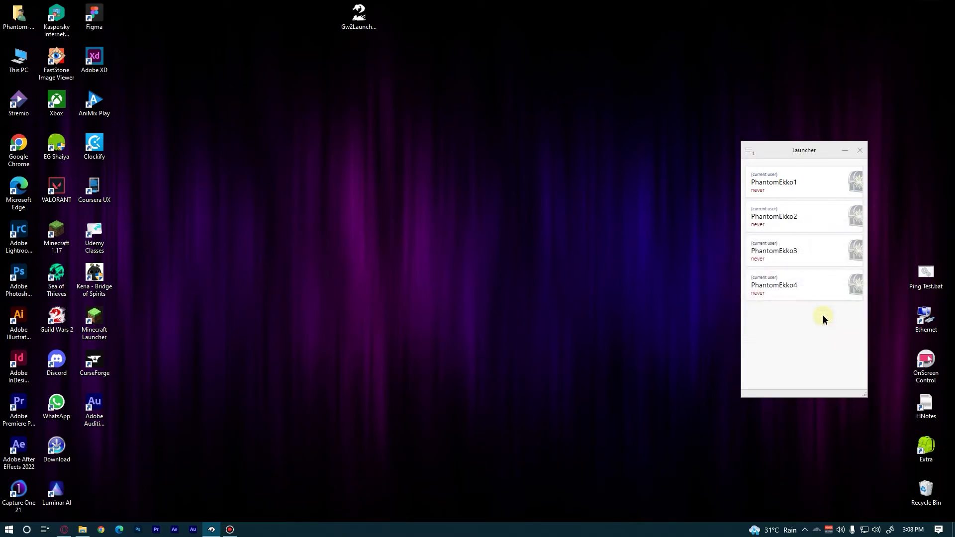
- Edit the PhantomEkko2 account and open the window placement editor from its launch options
right_click(819, 216)
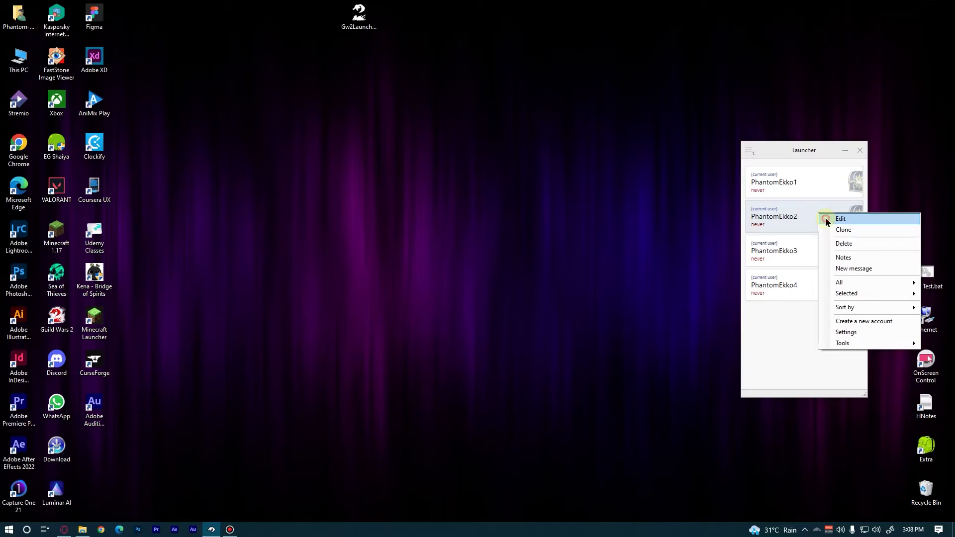
left_click(824, 217)
left_click_drag(718, 46, 482, 37)
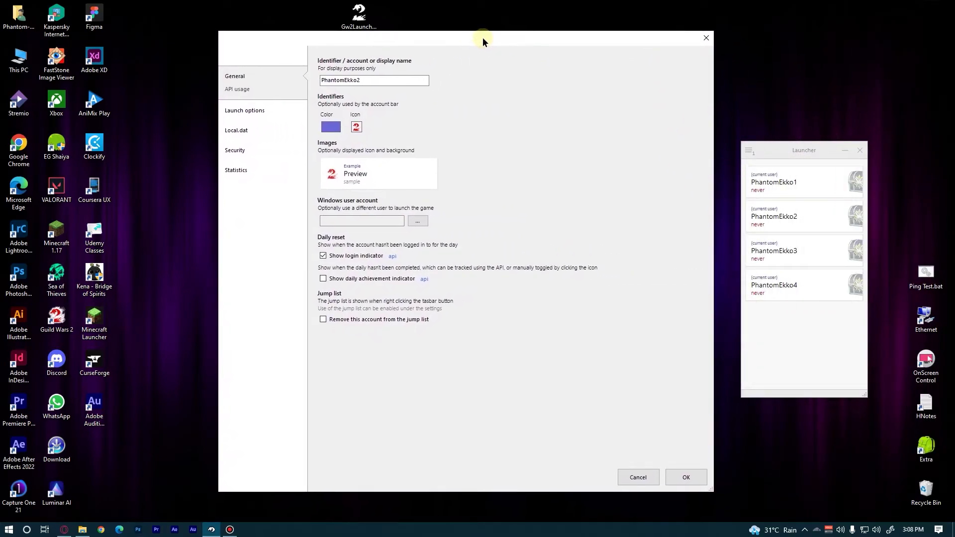
left_click(253, 112)
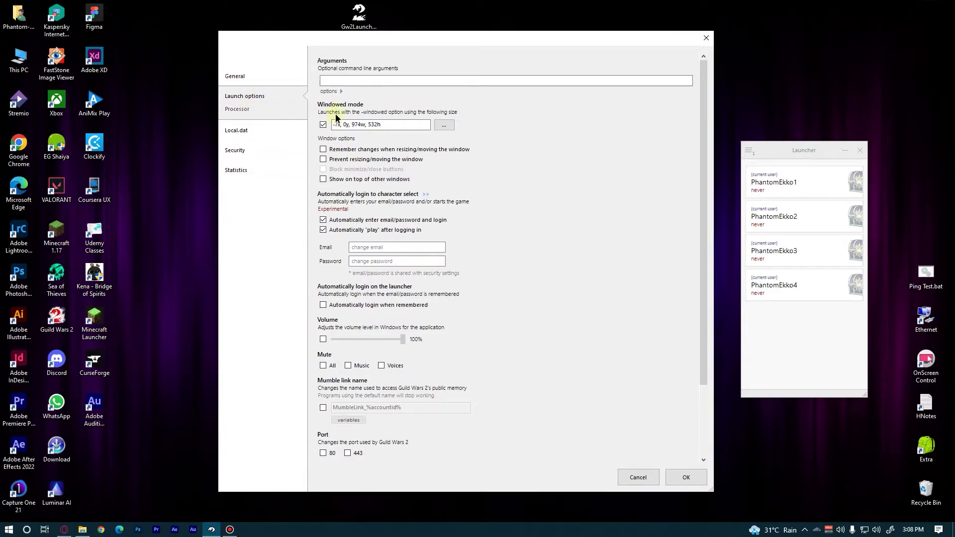
left_click(439, 124)
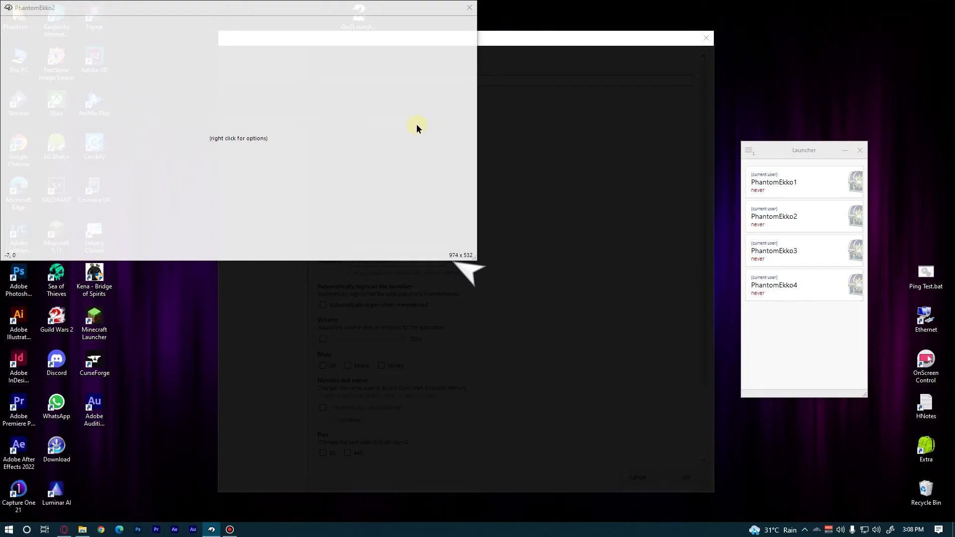
- Show the 2-column, 2-row layout template on Screen 2 for placing PhantomEkko2's window
left_click_drag(316, 118, 473, 114)
right_click(461, 157)
left_click(515, 248)
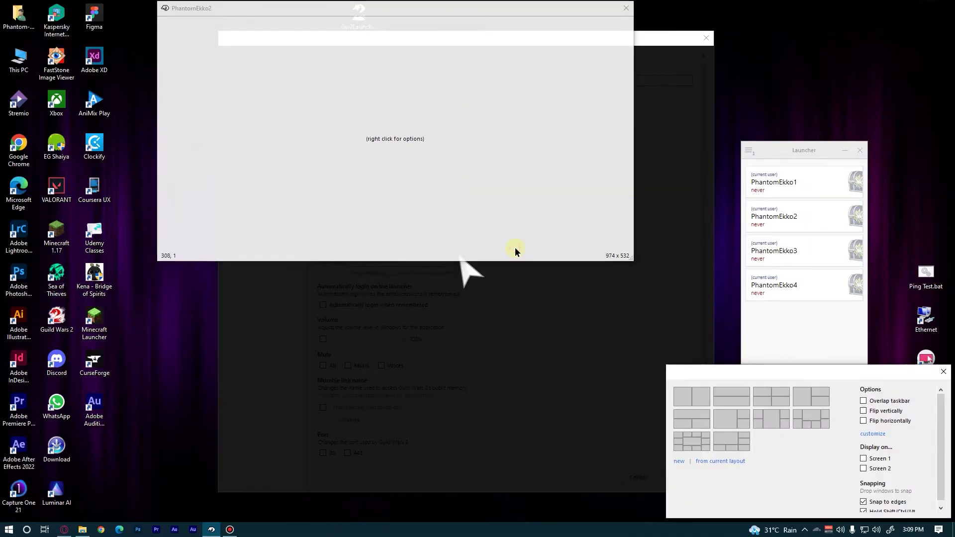
left_click(770, 398)
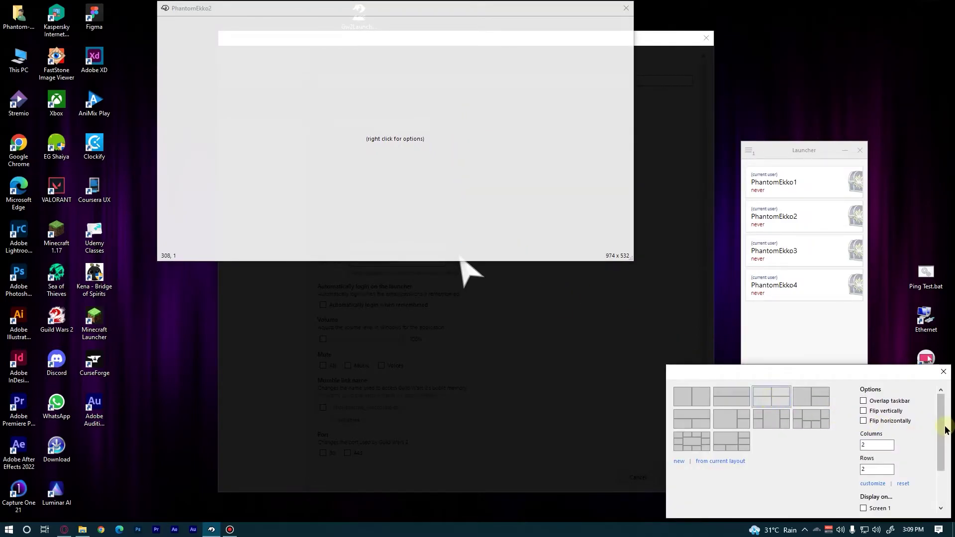
left_click_drag(939, 431, 940, 465)
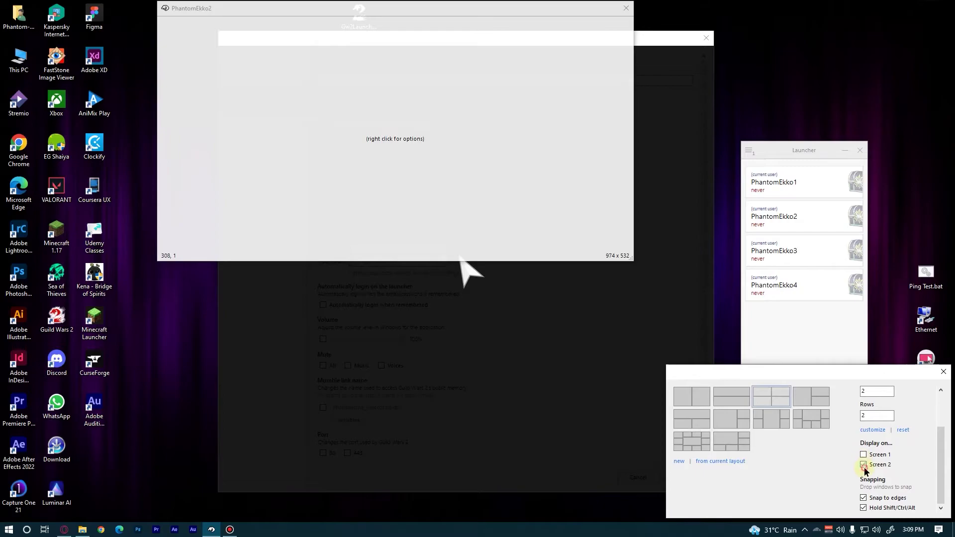
left_click(864, 466)
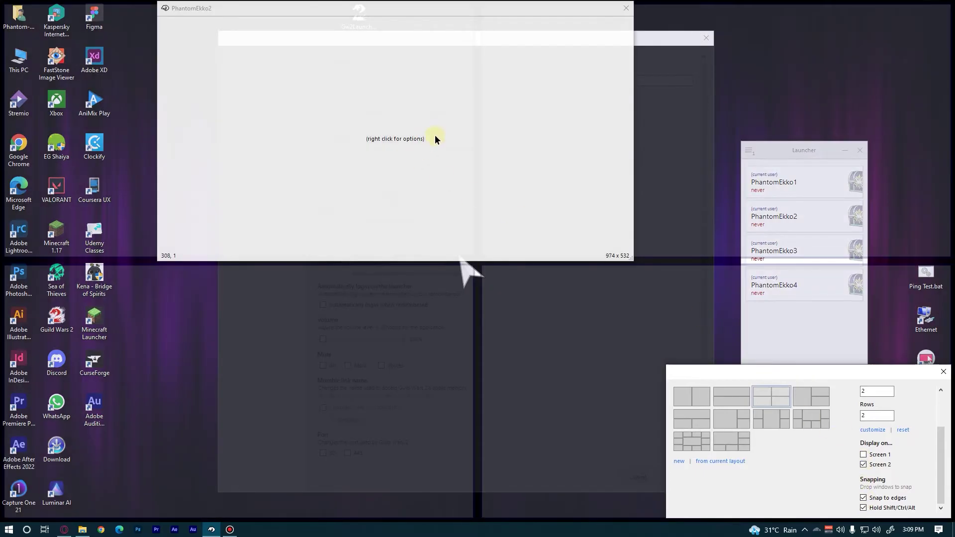
- Snap PhantomEkko2's window into the upper-right cell of the template at 974 x 532 and save the placement
left_click_drag(435, 139, 738, 157)
right_click(634, 122)
left_click(657, 127)
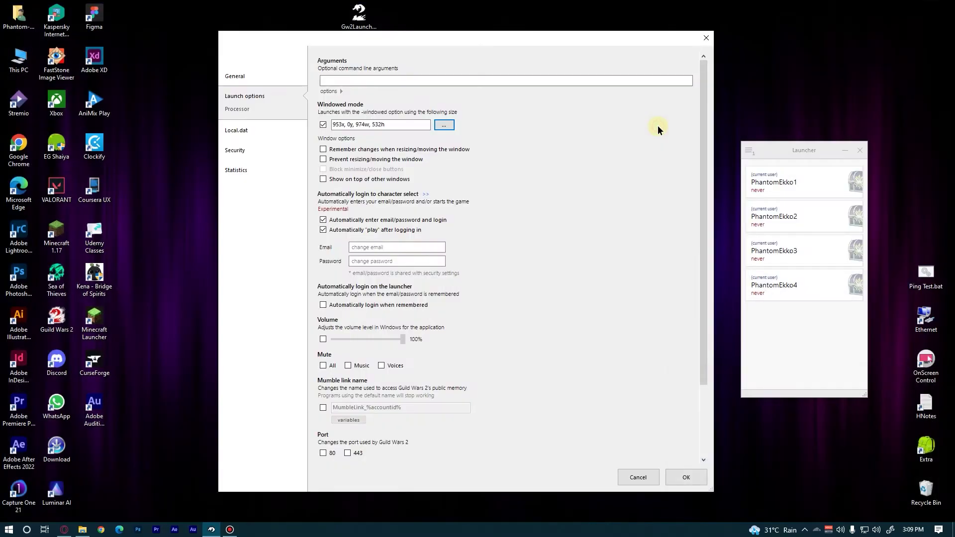
left_click(418, 247)
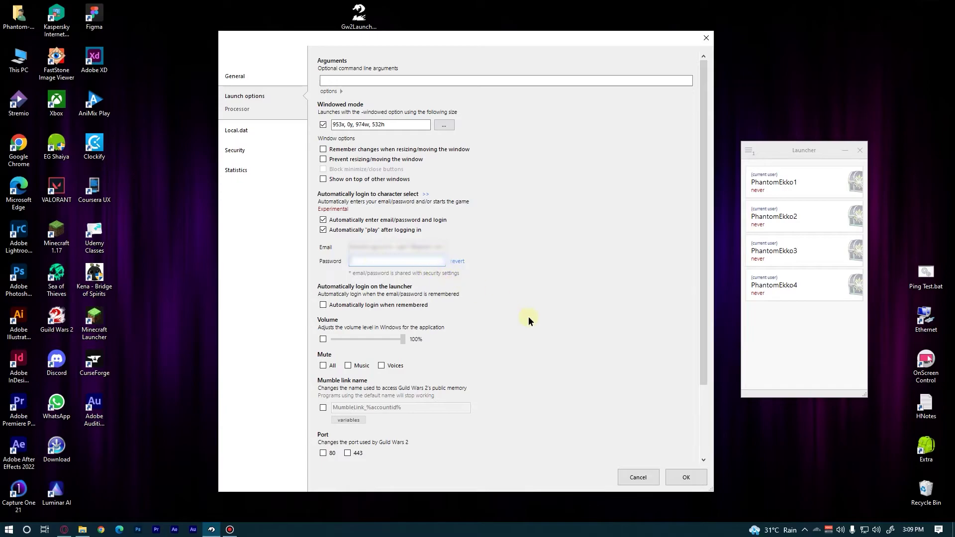
left_click(686, 478)
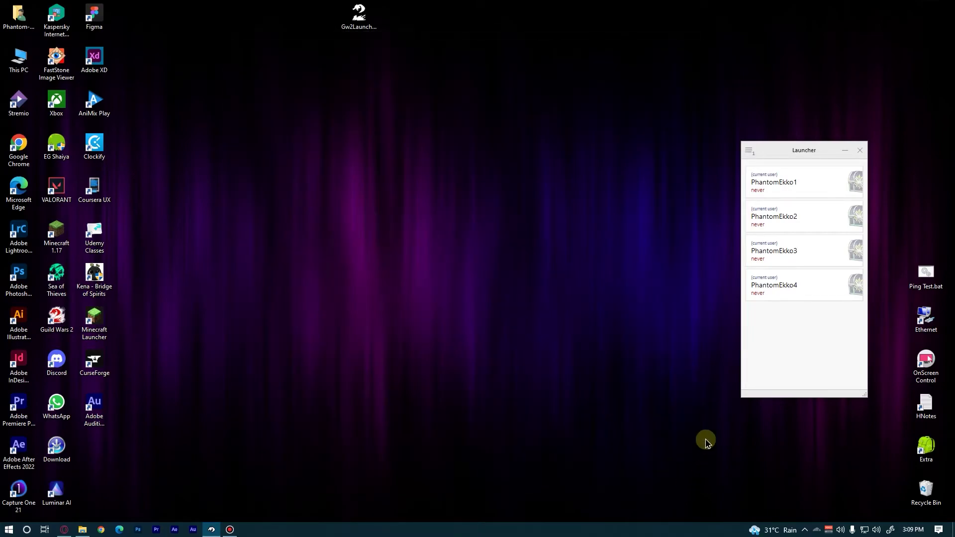
- Edit the PhantomEkko3 account and show the 2-column, 2-row layout template on Screen 2 for placing its game window
right_click(776, 253)
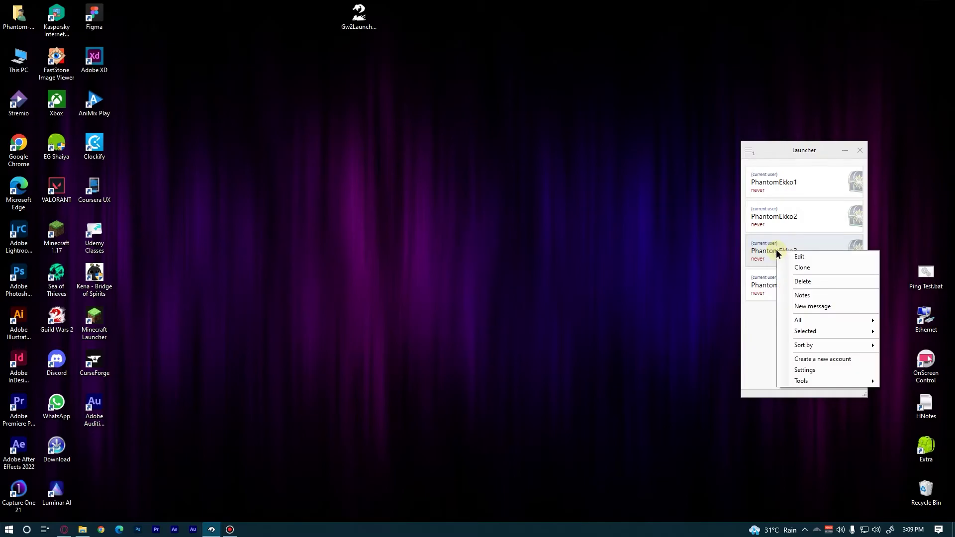
left_click(791, 255)
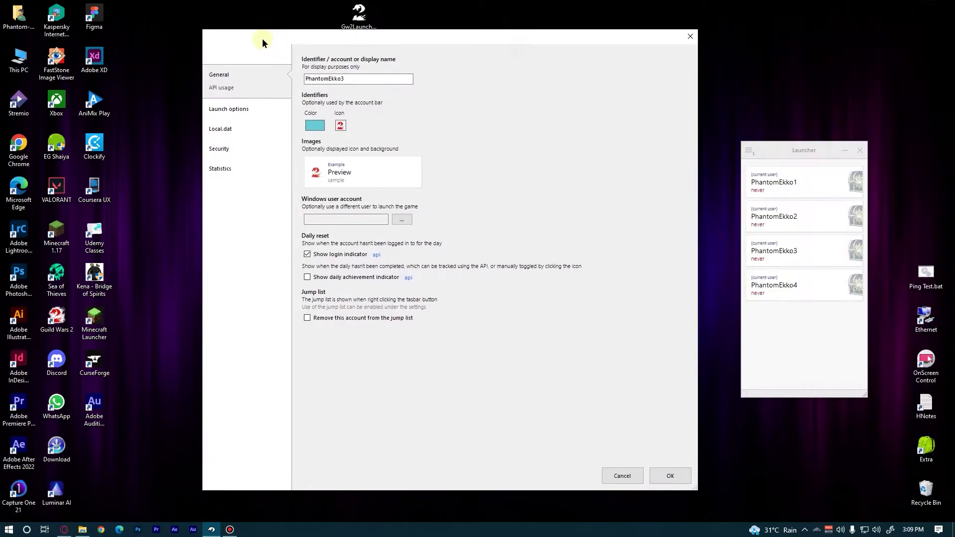
left_click(213, 105)
left_click(422, 123)
right_click(421, 123)
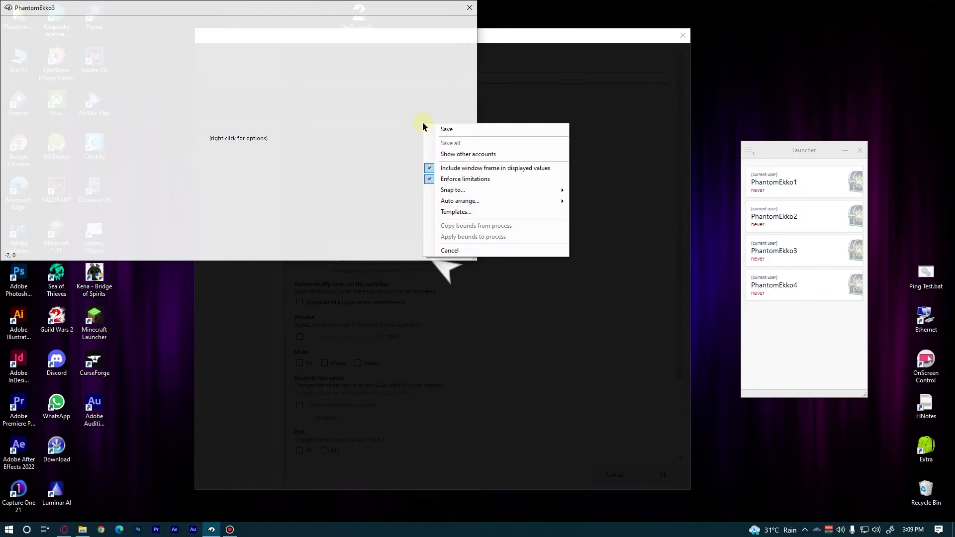
left_click(463, 210)
scroll(940, 445, "down", 2)
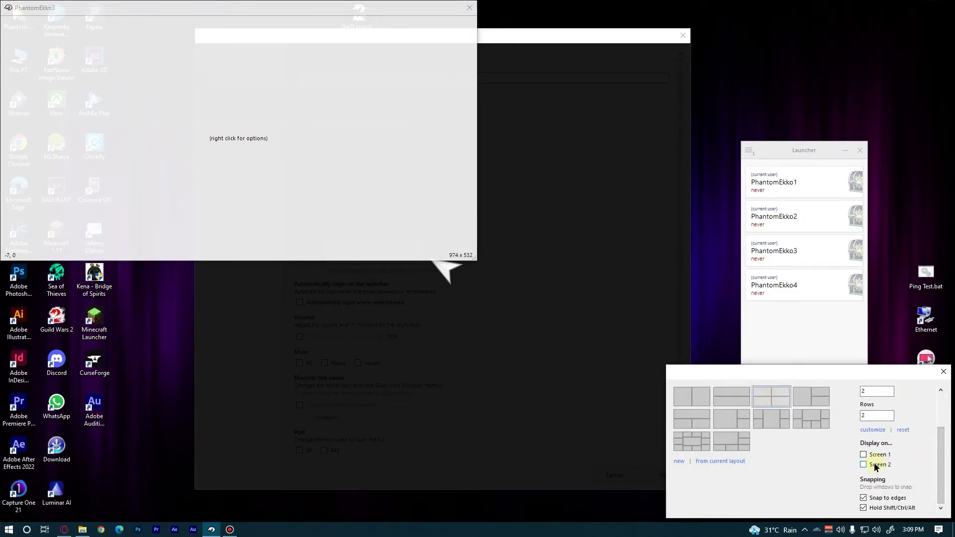
left_click(875, 464)
- Snap PhantomEkko3's window into the lower-left template cell at -7, 525 with size 974 x 532, and save the placement and account
left_click_drag(365, 181, 371, 445)
right_click(299, 334)
left_click(322, 338)
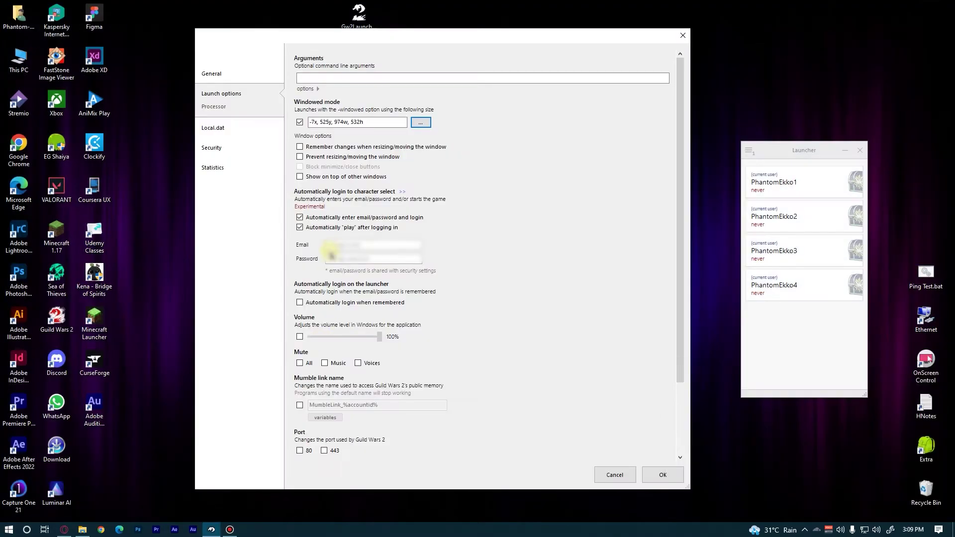
left_click(659, 477)
- Edit the PhantomEkko4 account and choose the 2-column, 2-row layout template for placing its game window
right_click(795, 294)
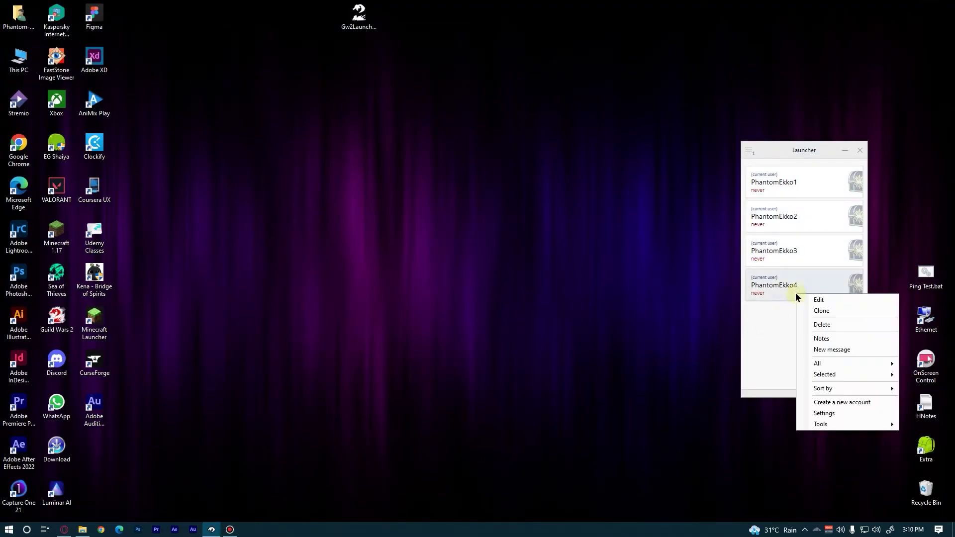
left_click(814, 302)
left_click(487, 105)
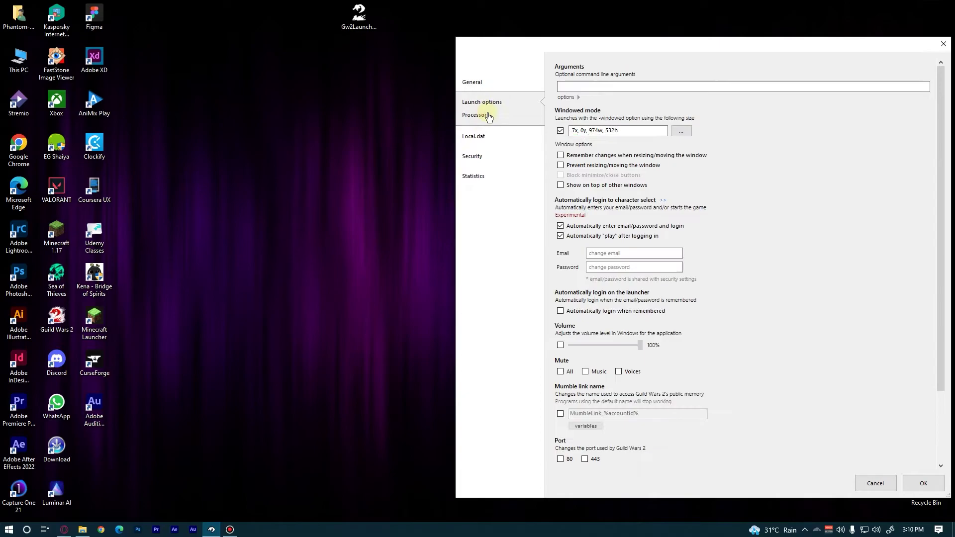
left_click(661, 130)
right_click(295, 111)
left_click(325, 198)
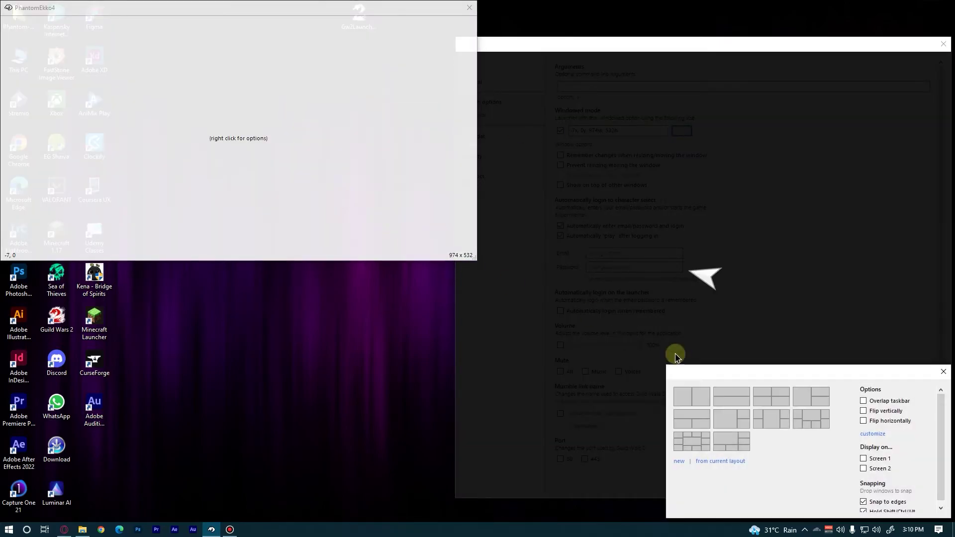
left_click(770, 397)
scroll(893, 464, "down", 1)
- Snap PhantomEkko4's window into the lower-right template cell at 953, 525 with size 974 x 532, and save the placement and account
left_click_drag(383, 175, 527, 307)
right_click(528, 307)
left_click(538, 309)
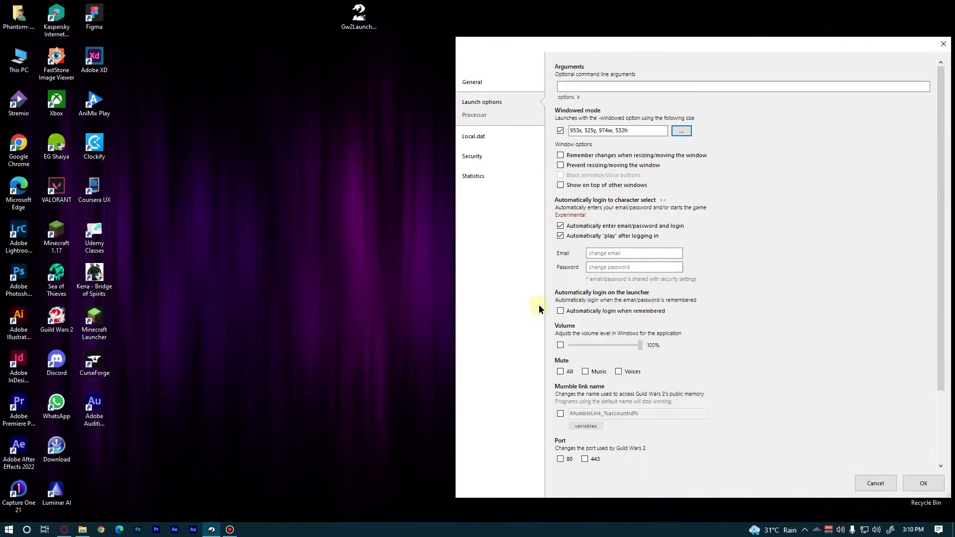
left_click(919, 484)
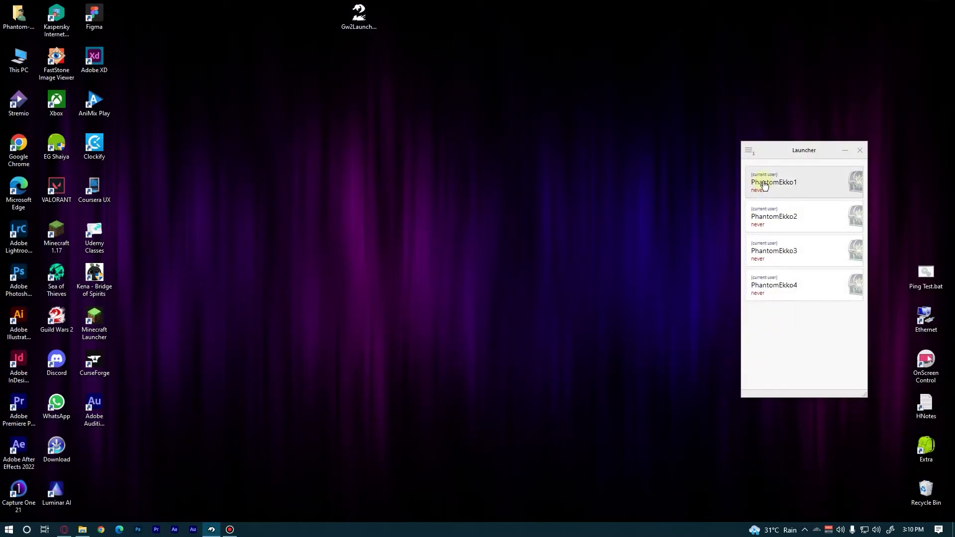
- Clone the PhantomEkko1 account as PhantomEkko5, sharing Local.dat and GFXSettings.xml
right_click(782, 190)
left_click(796, 198)
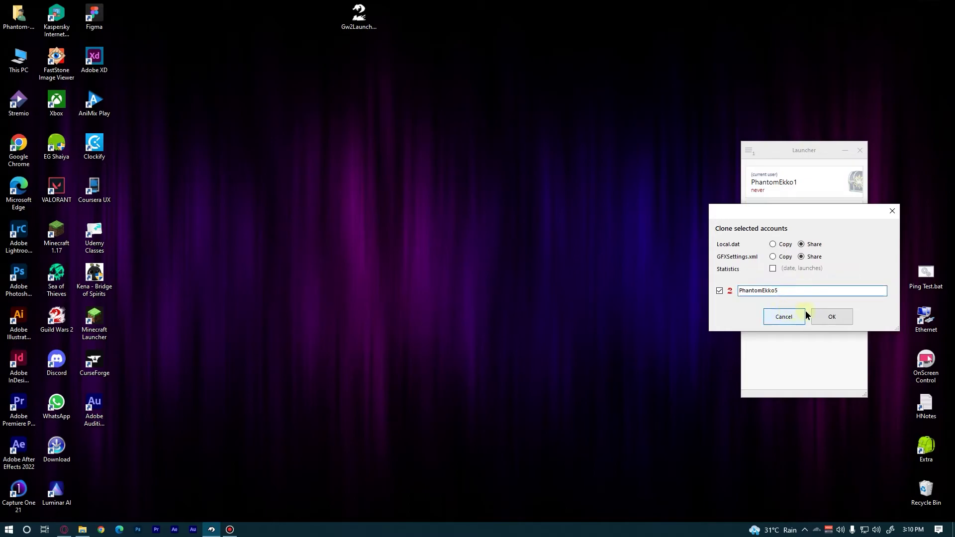
left_click(830, 316)
- Check PhantomEkko5's window placement from its launch options and close the account editor without applying changes
right_click(811, 325)
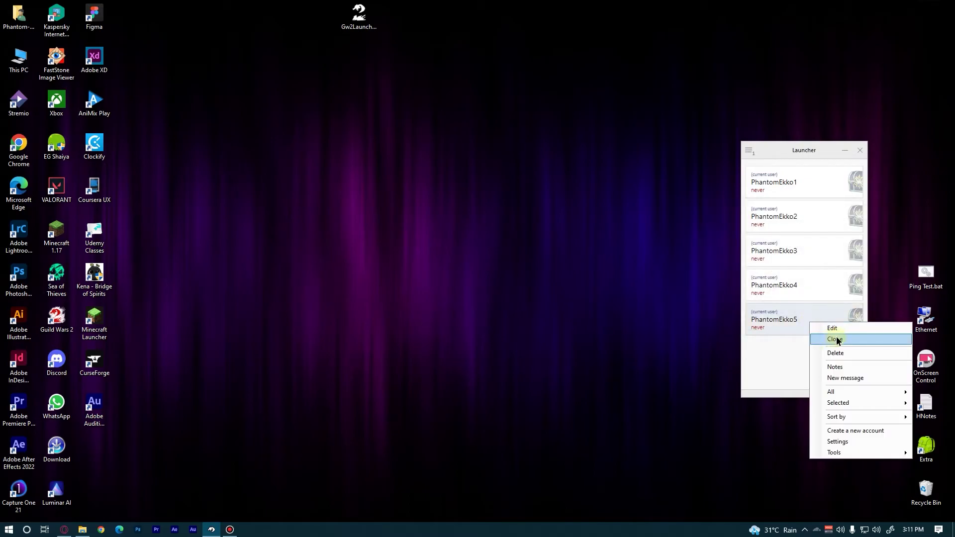
left_click(838, 335)
left_click(485, 120)
left_click(681, 132)
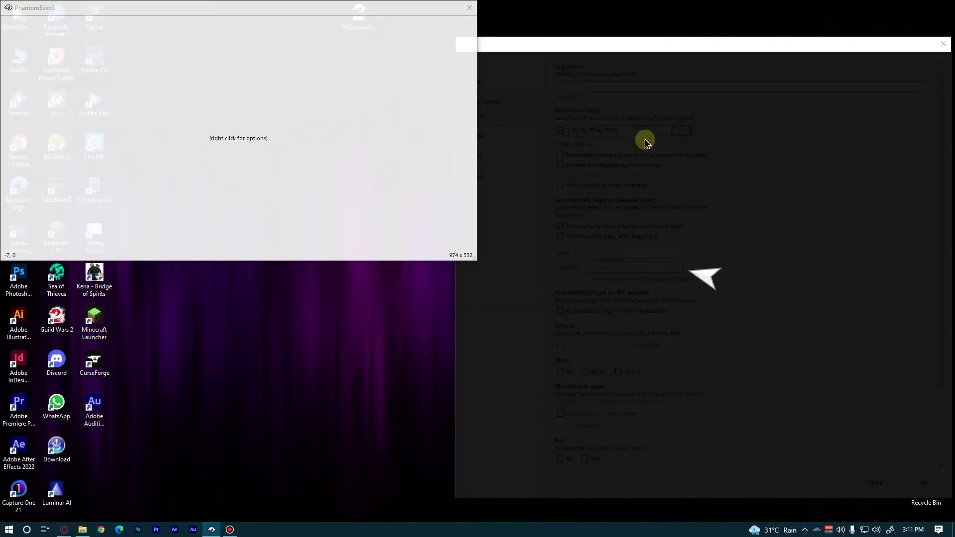
right_click(402, 133)
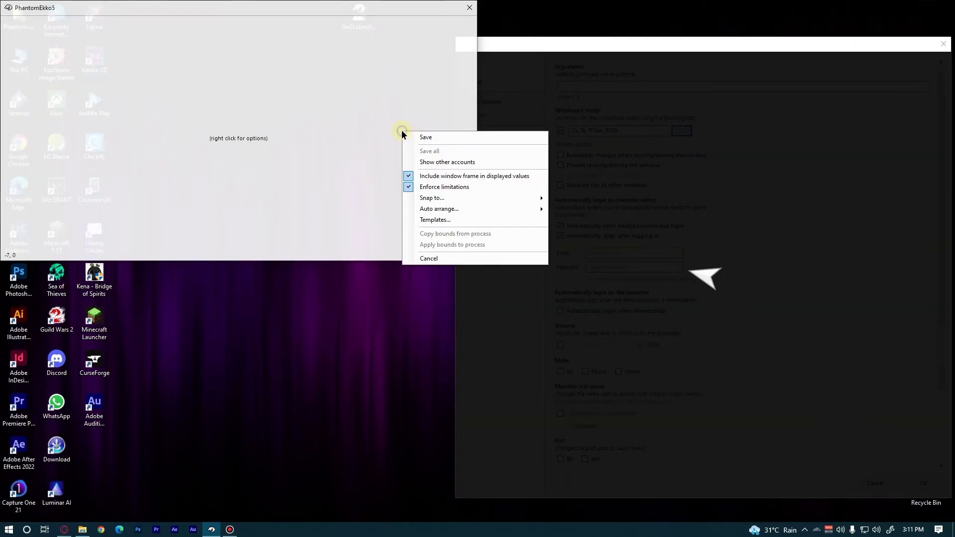
left_click(452, 136)
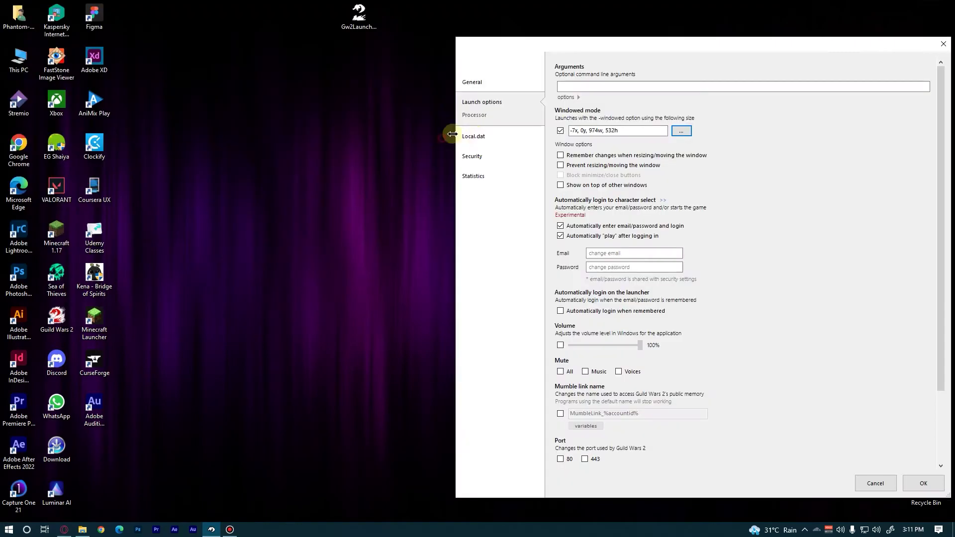
left_click(943, 44)
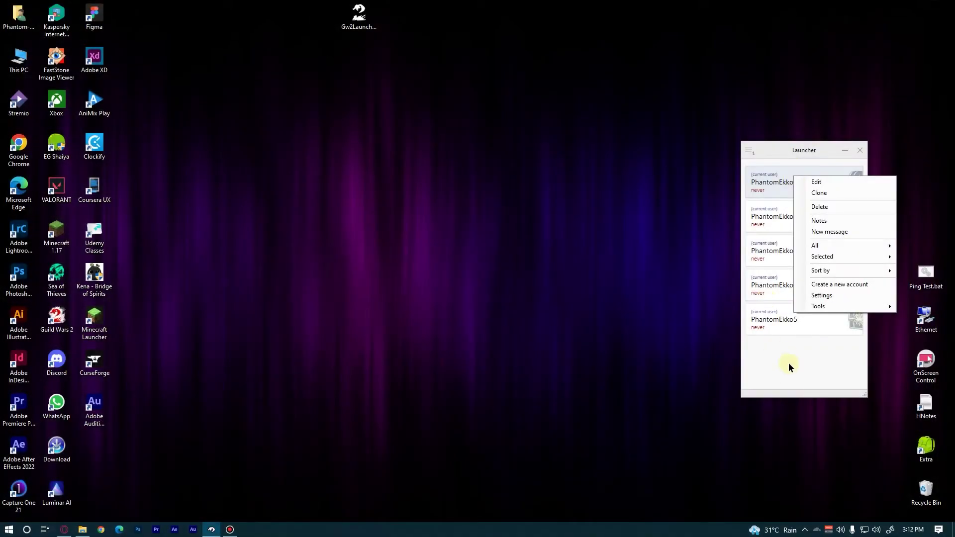
- Launch the accounts PhantomEkko1 through PhantomEkko5 one by one, and cancel the pending launches
left_click(787, 358)
left_click(773, 228)
left_click(771, 261)
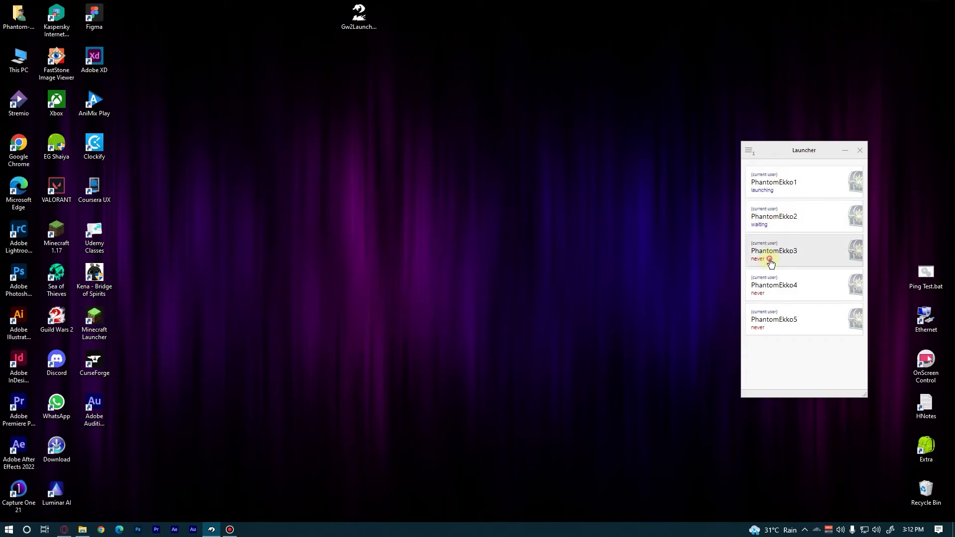
left_click(768, 283)
left_click(770, 327)
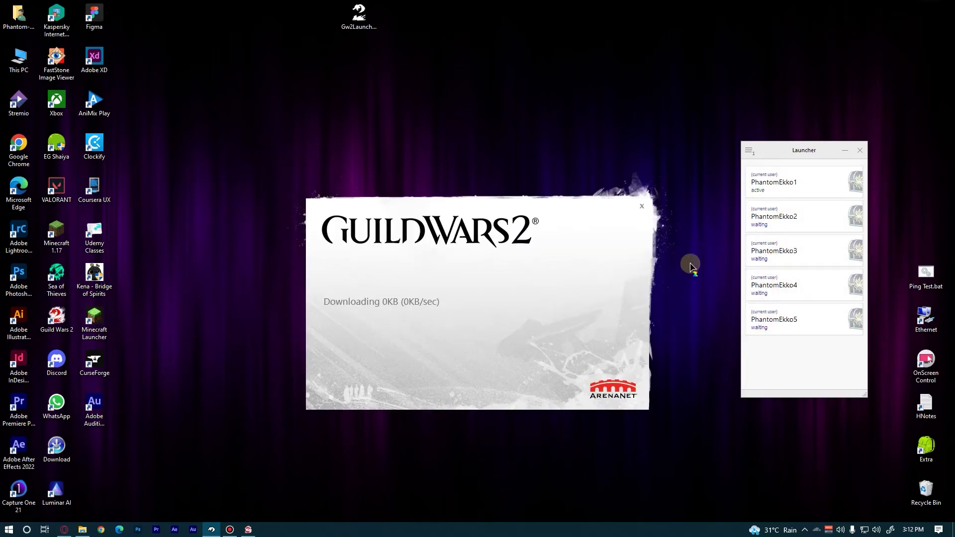
right_click(782, 180)
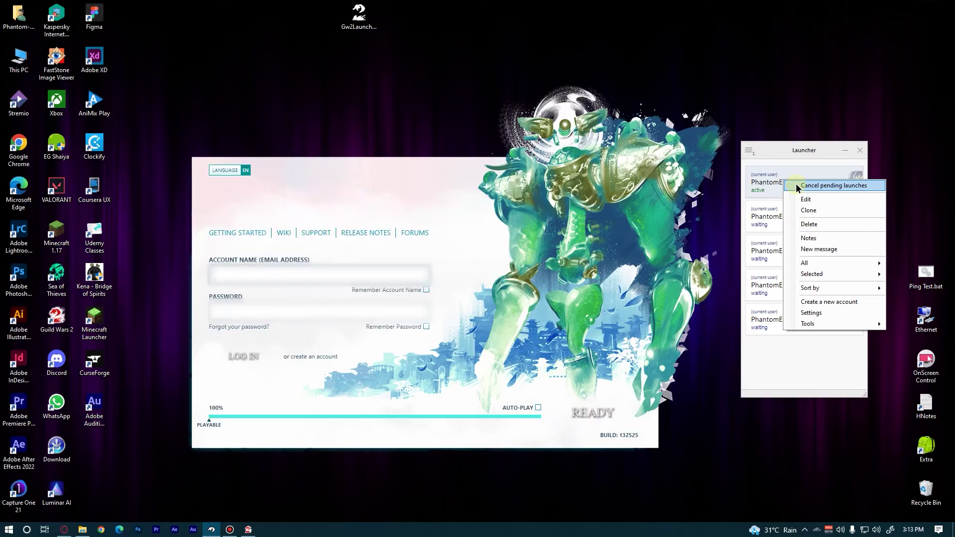
left_click(797, 187)
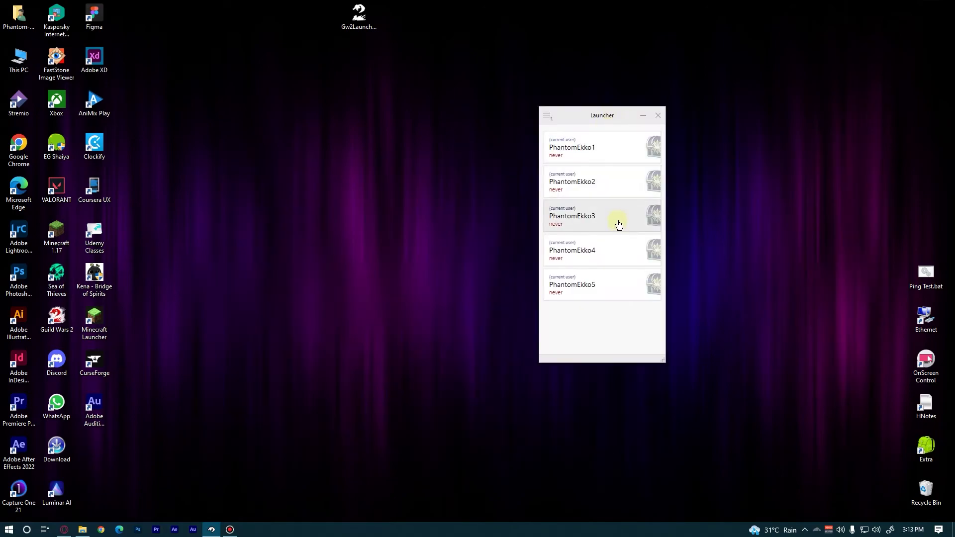
- Launch all five accounts at once with a single command
right_click(613, 217)
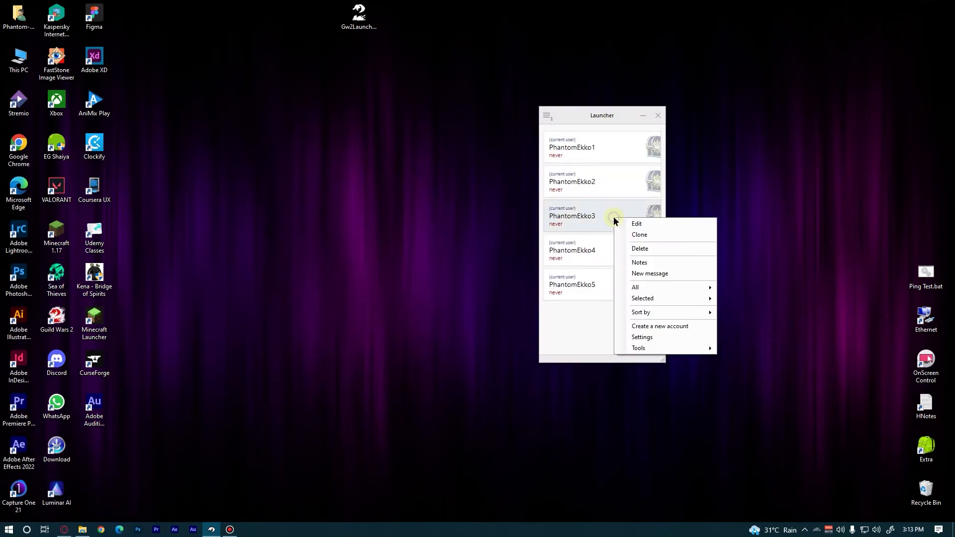
mouse_move(641, 288)
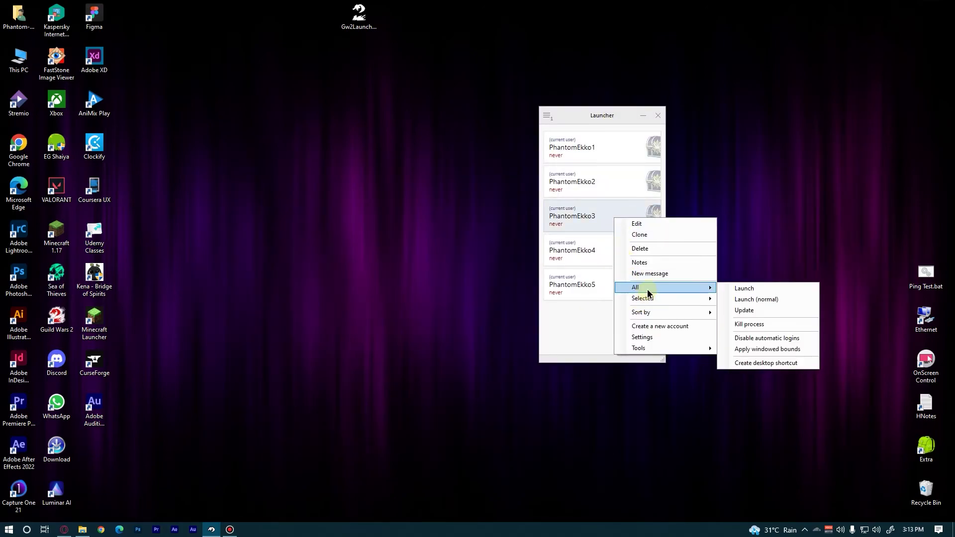
left_click(776, 289)
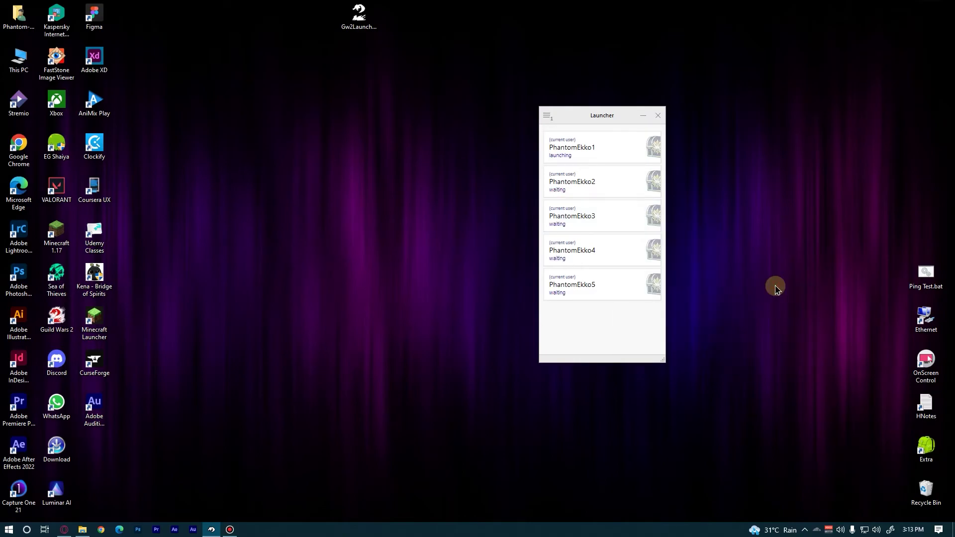
- Cancel the pending launches, kill PhantomEkko1's running process and close the launcher
right_click(567, 151)
right_click(587, 155)
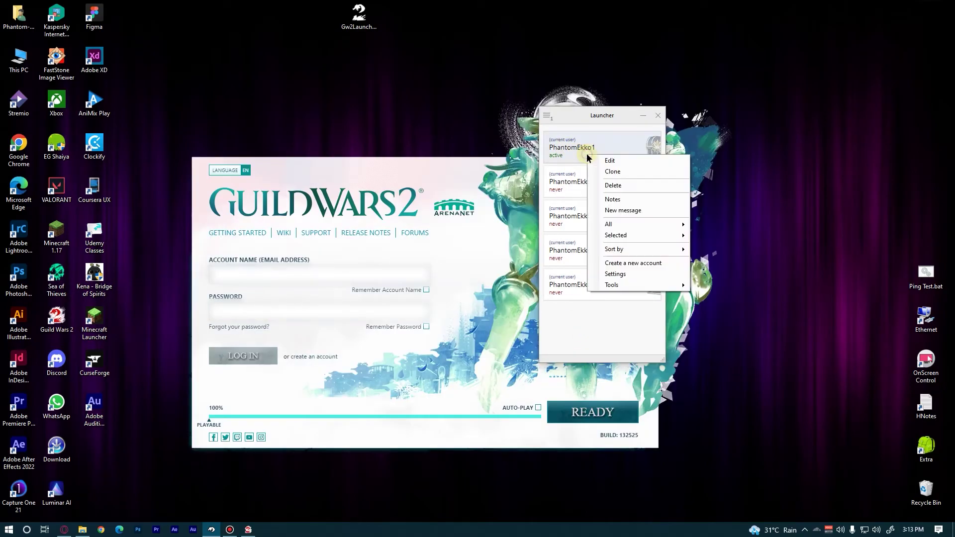
mouse_move(618, 236)
left_click(730, 273)
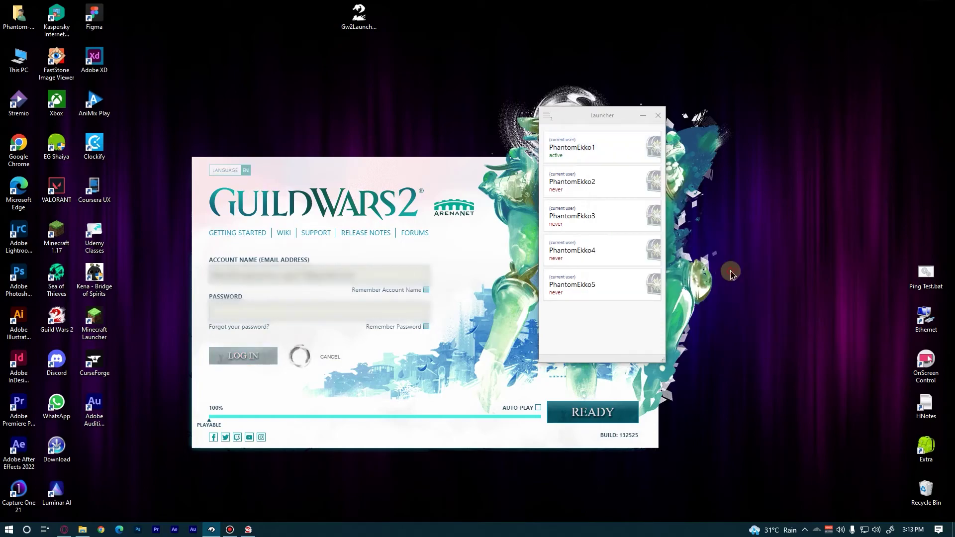
left_click(510, 301)
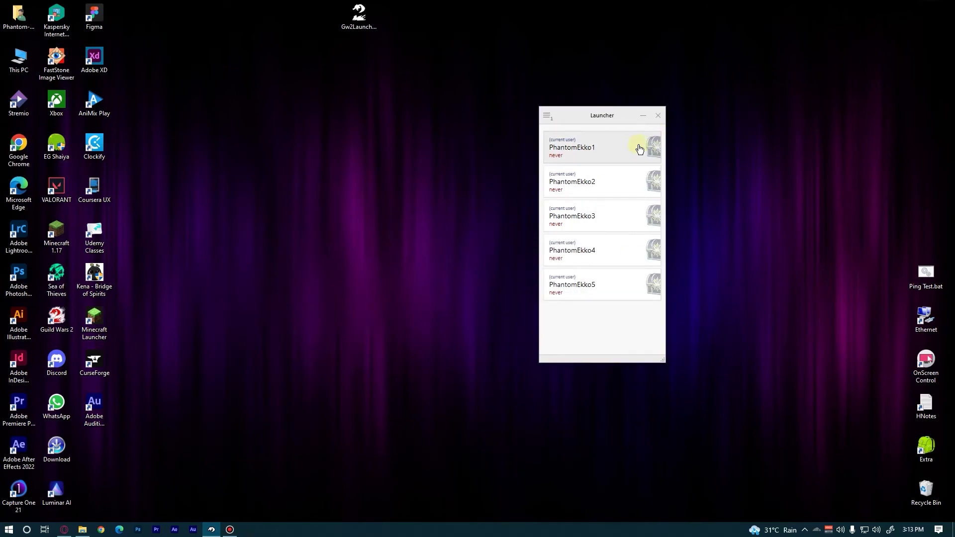
left_click(659, 116)
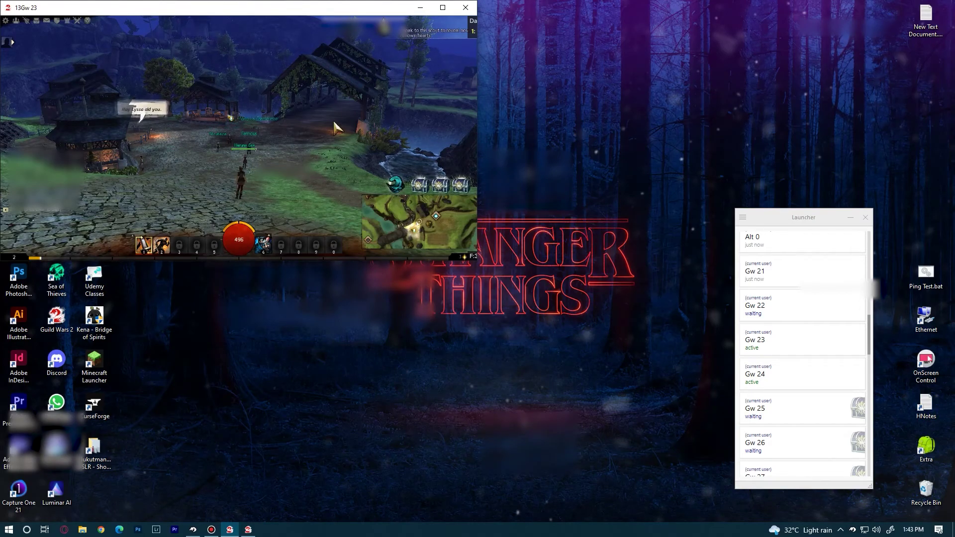
- Exit the running Gw 23, Gw 22 and Gw 25 game clients to the desktop from their in-game menus
key("Escape")
left_click(237, 160)
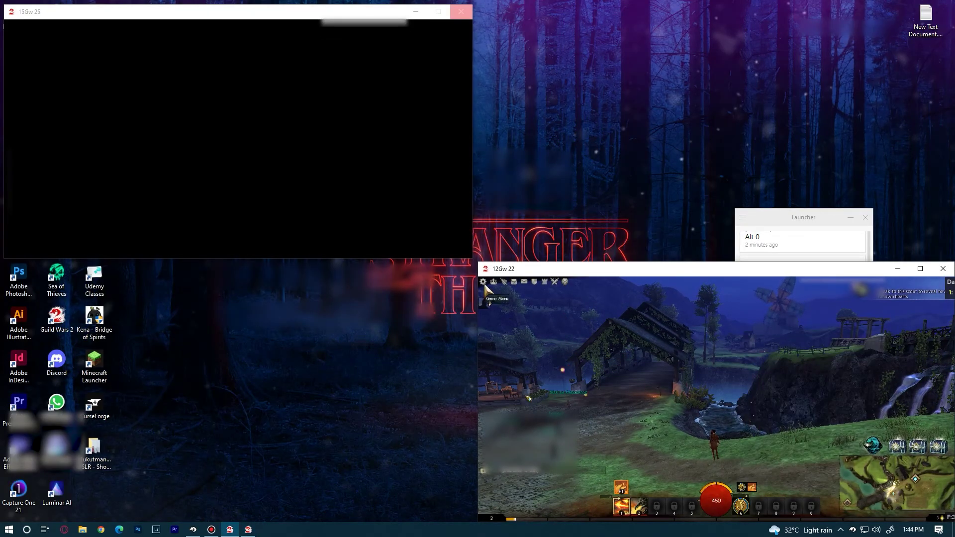
key("Escape")
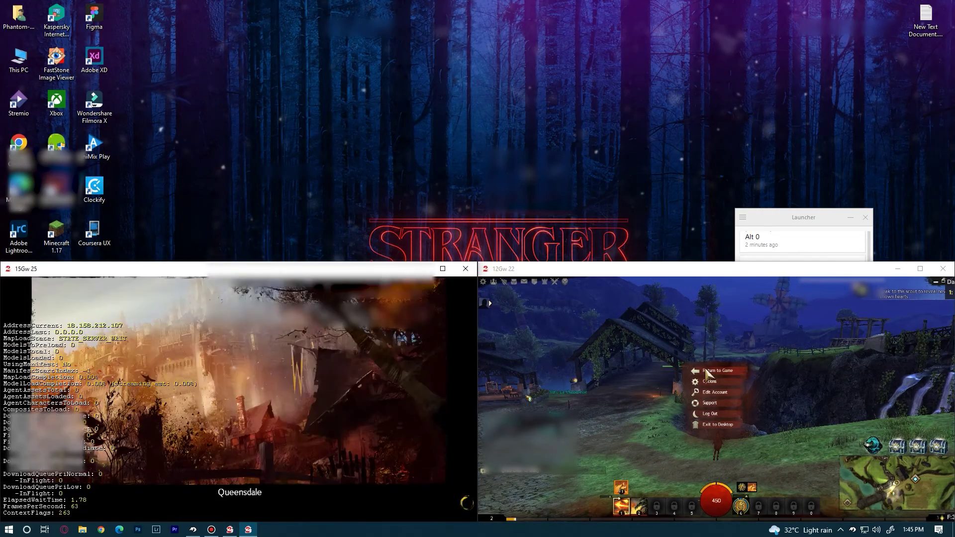
left_click(712, 427)
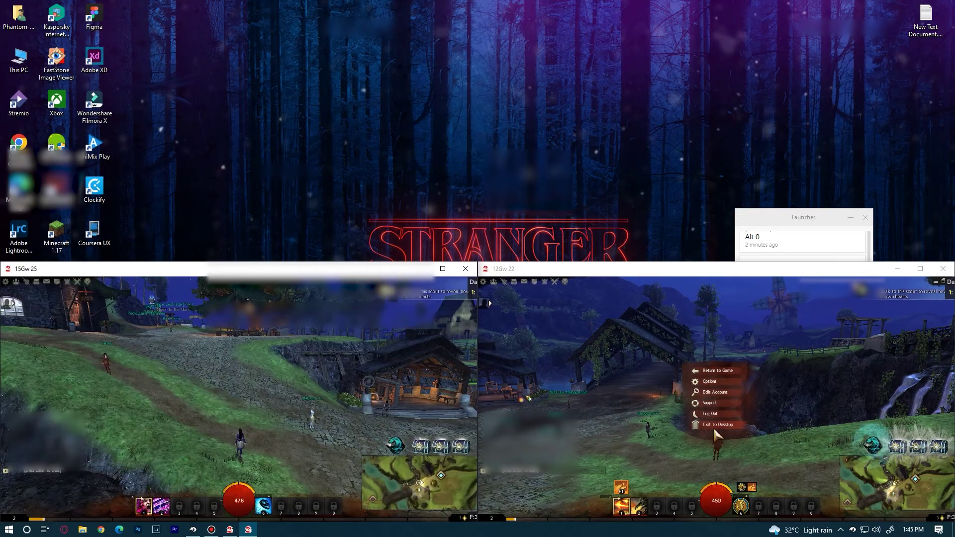
key("Escape")
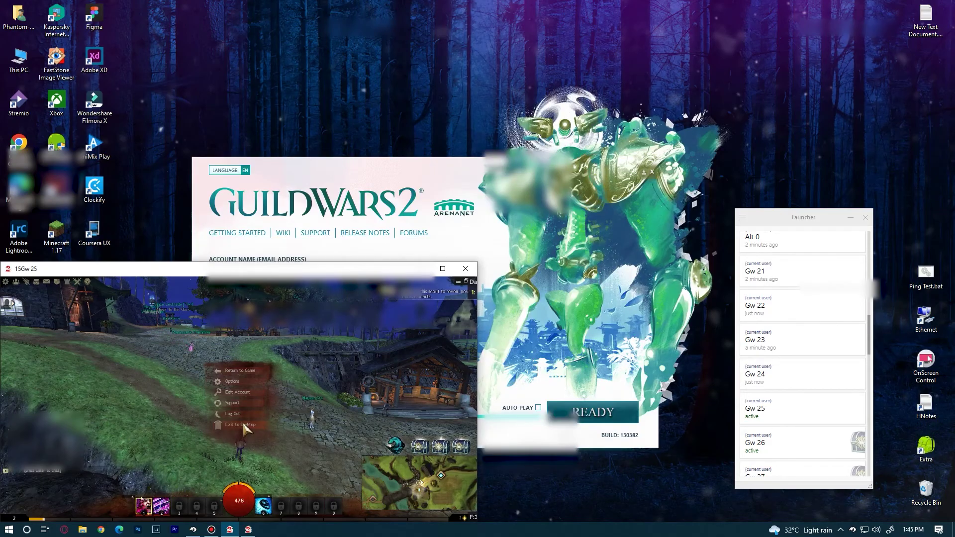
left_click(239, 424)
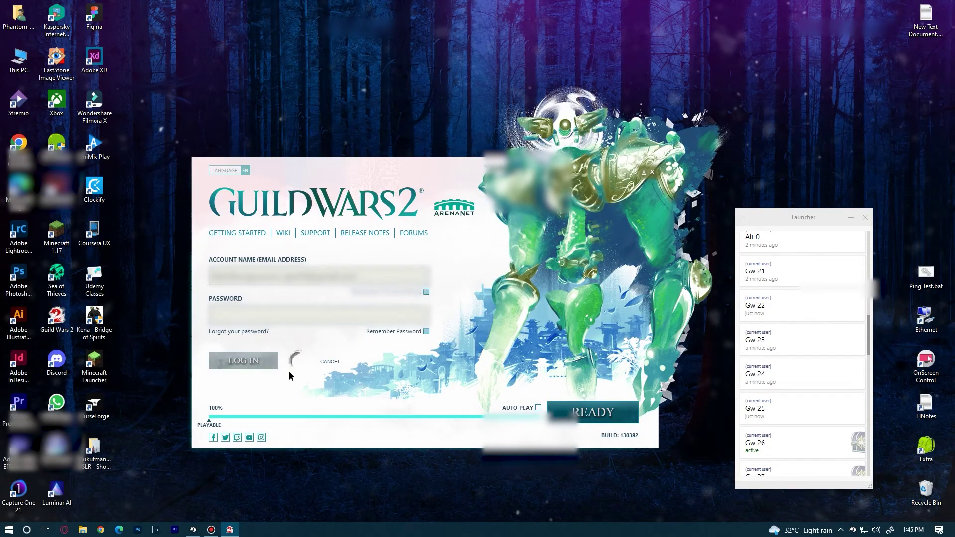